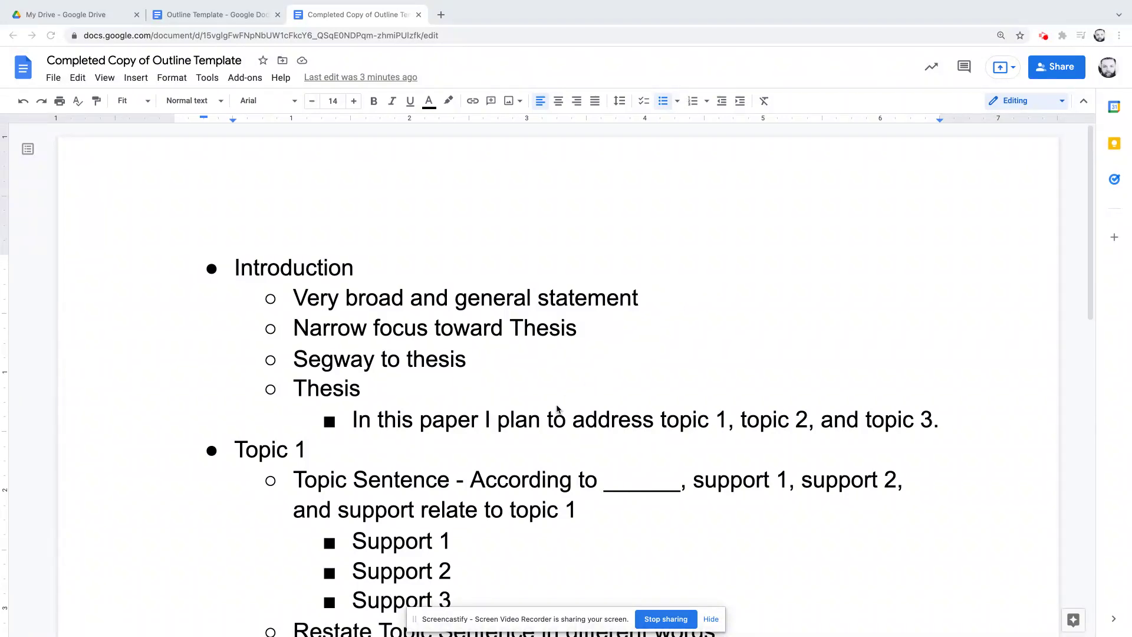
Select the text of the "Topic 1" heading bullet in the outline
{"action": "scroll", "coordinate": [425, 435], "scroll_direction": "down", "scroll_amount": 2}
{"action": "scroll", "coordinate": [425, 435], "scroll_direction": "down", "scroll_amount": 2}
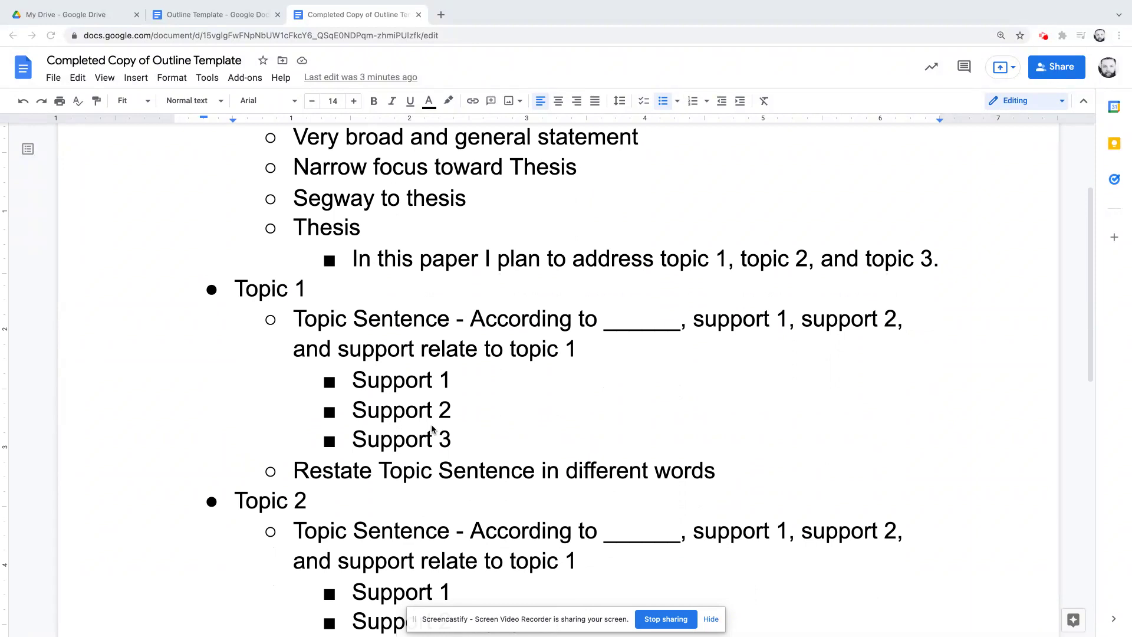
{"action": "scroll", "coordinate": [436, 436], "scroll_direction": "up", "scroll_amount": 3}
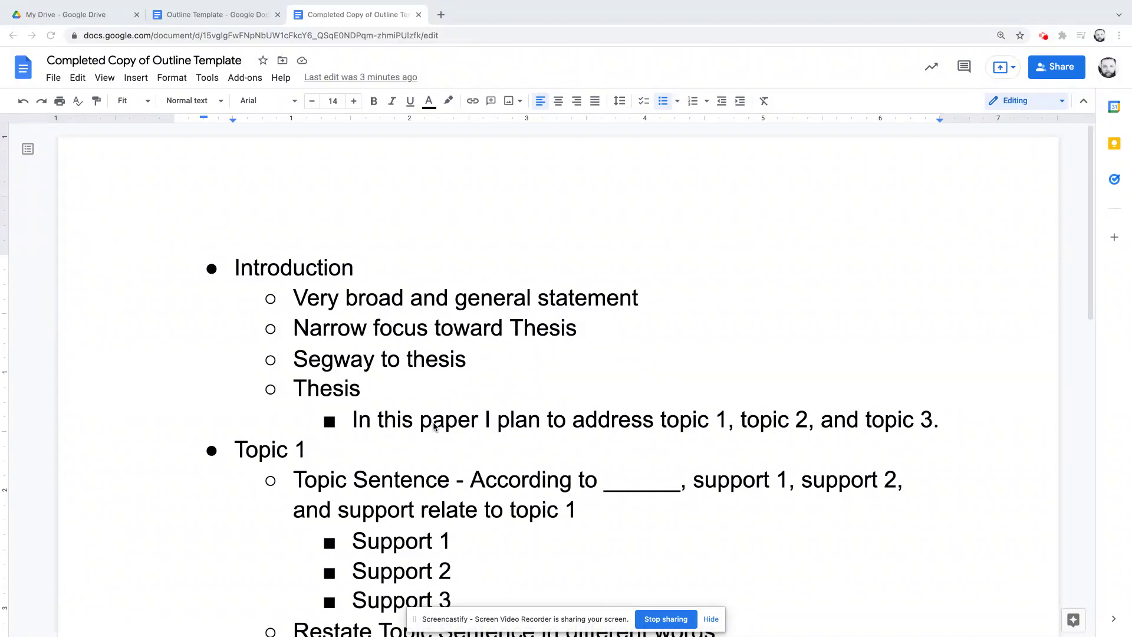
{"action": "double_click", "coordinate": [307, 450]}
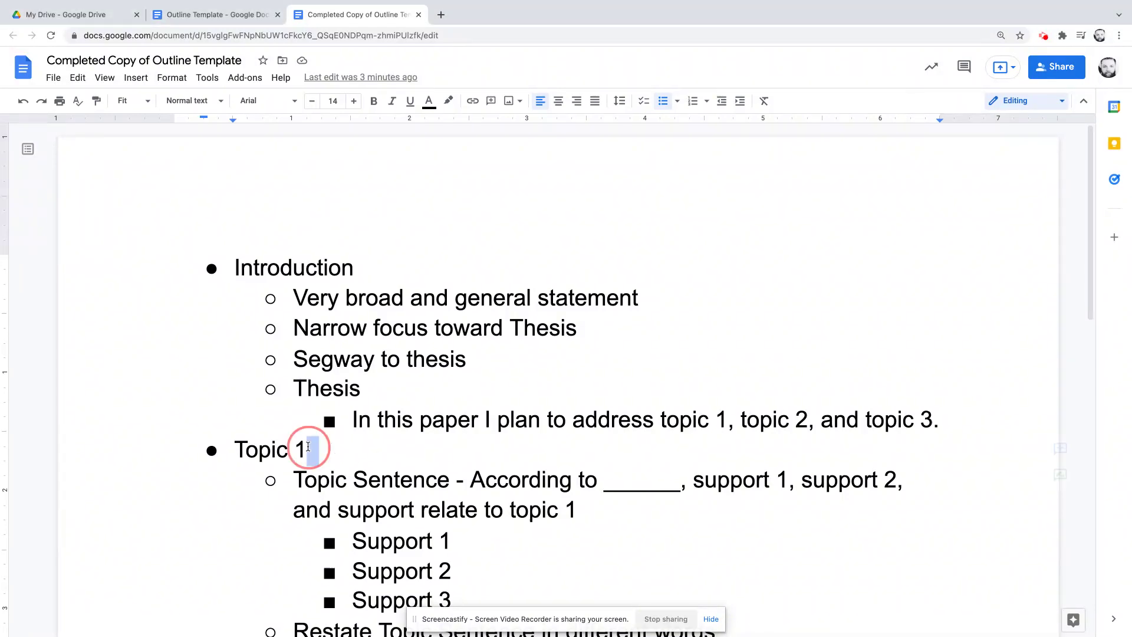
{"action": "left_click", "coordinate": [301, 450]}
{"action": "left_click_drag", "start_coordinate": [302, 450], "coordinate": [242, 447]}
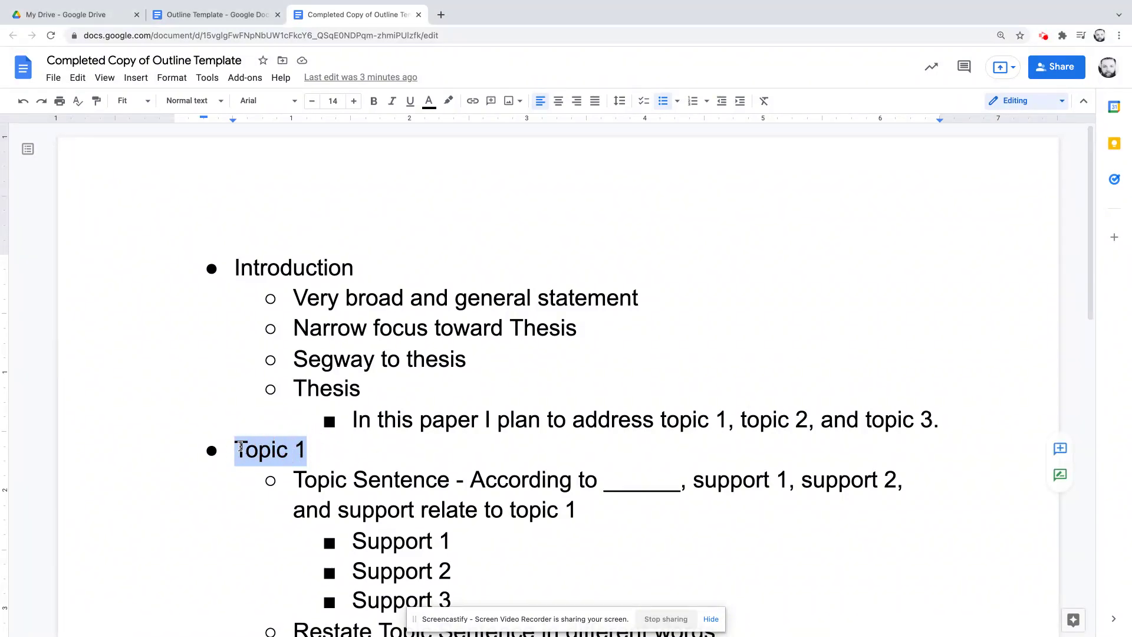
{"action": "type", "text": "Need"}
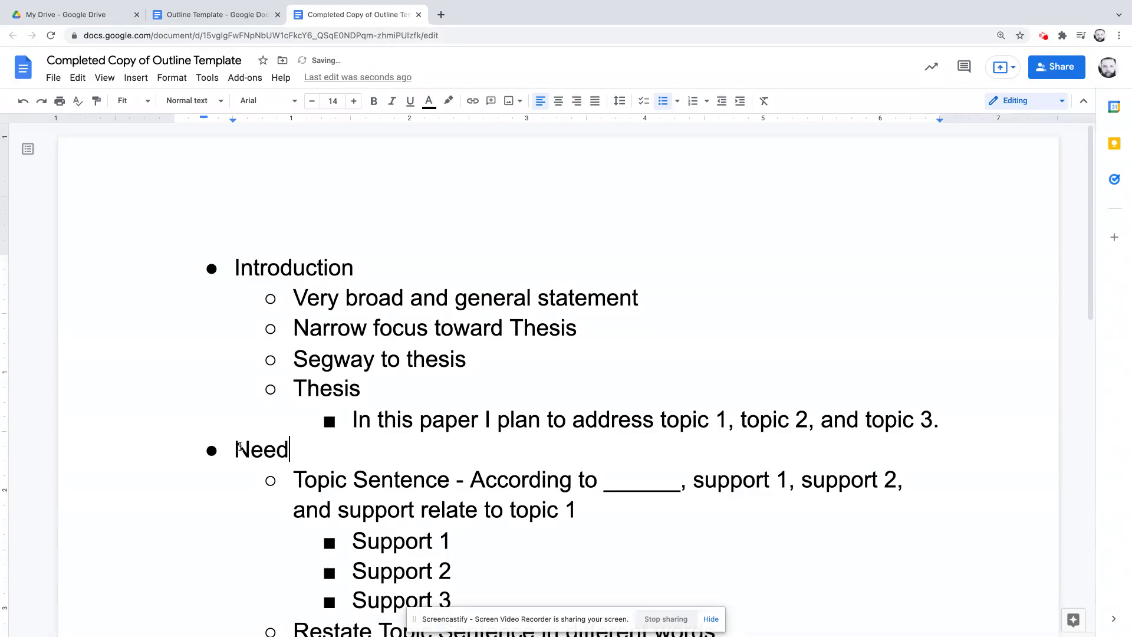
{"action": "key", "text": "BackSpace"}
{"action": "key", "text": "BackSpace"}
{"action": "key", "text": "BackSpace"}
{"action": "key", "text": "BackSpace"}
{"action": "key", "text": "BackSpace"}
{"action": "key", "text": "ctrl+z"}
{"action": "key", "text": "ctrl+z"}
{"action": "key", "text": "ctrl+z"}
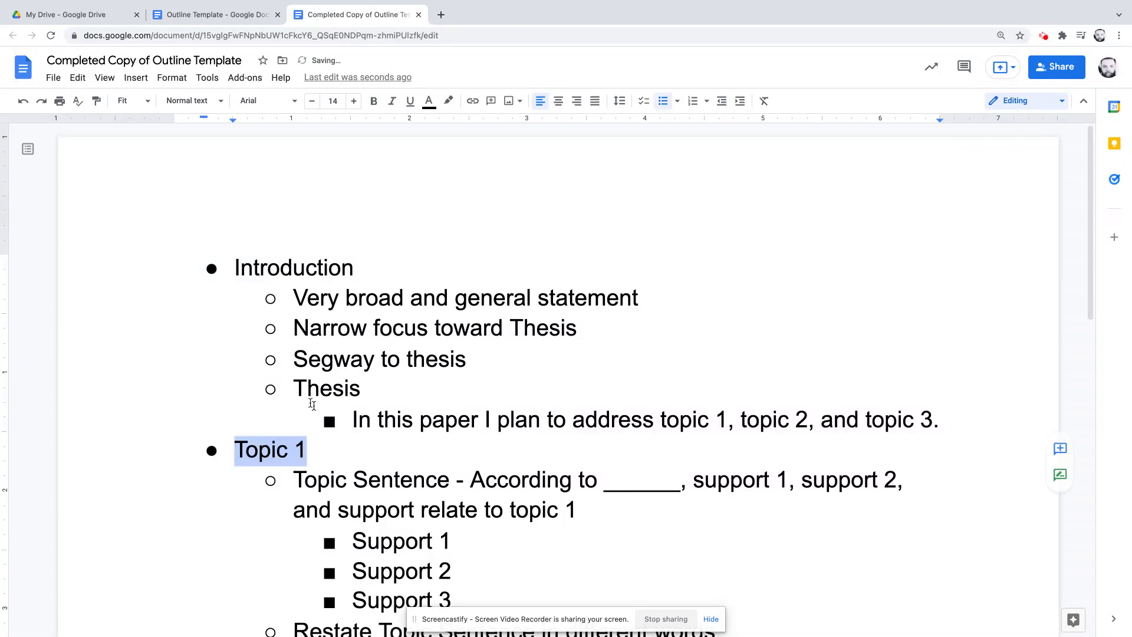
Replace the selected "Topic 1" heading with "Energy Crisis"
{"action": "scroll", "coordinate": [341, 330], "scroll_direction": "down", "scroll_amount": 10}
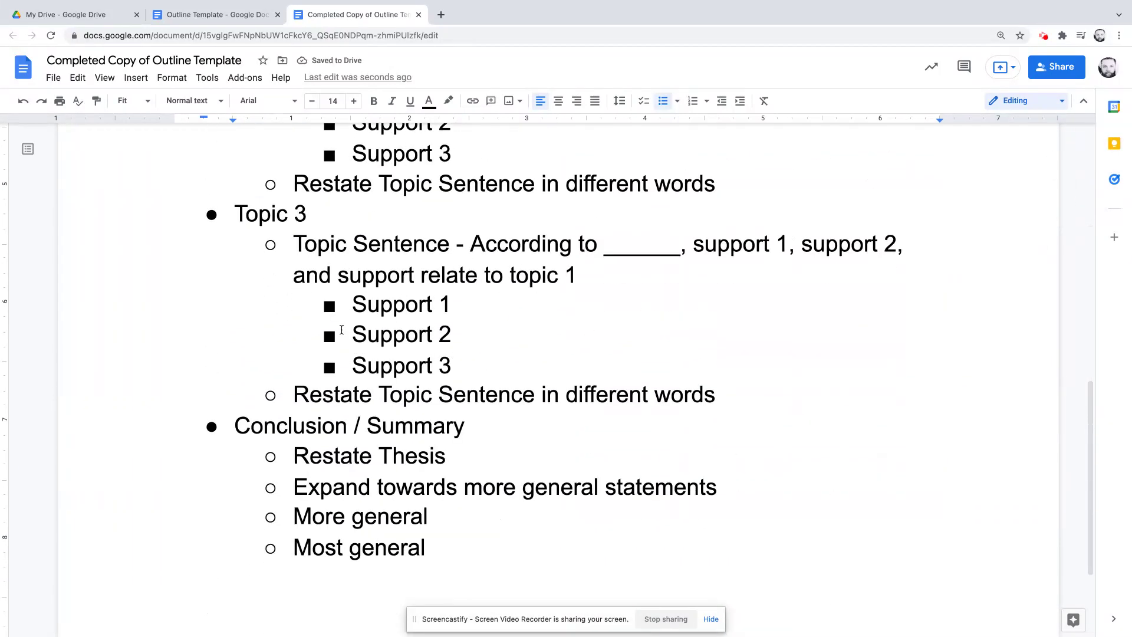
{"action": "scroll", "coordinate": [348, 328], "scroll_direction": "up", "scroll_amount": 8}
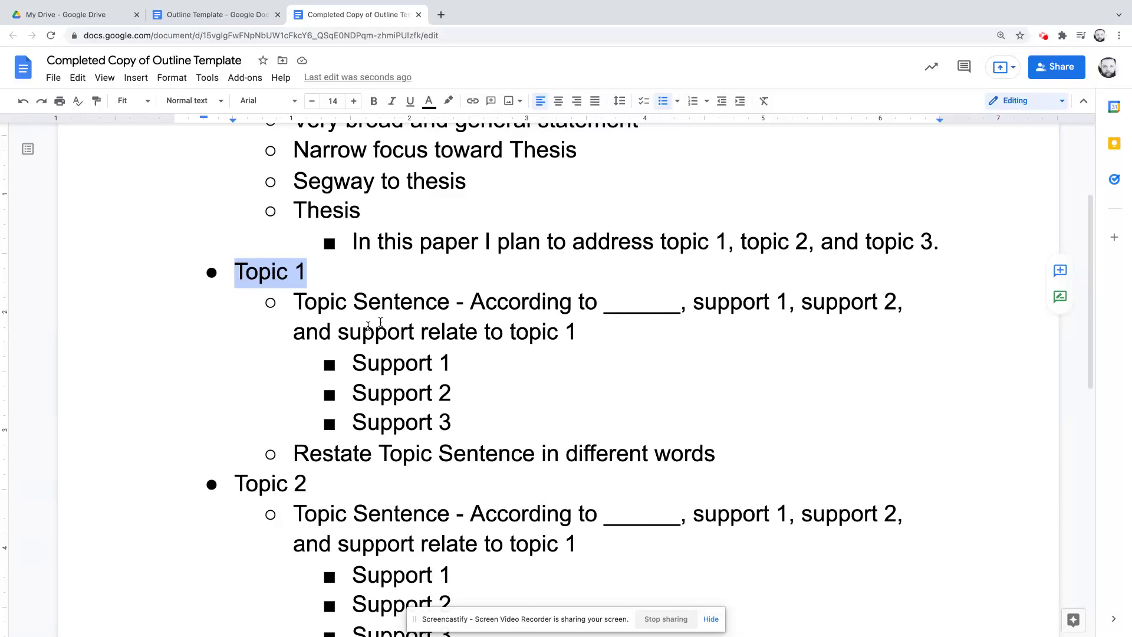
{"action": "scroll", "coordinate": [336, 314], "scroll_direction": "up", "scroll_amount": 3}
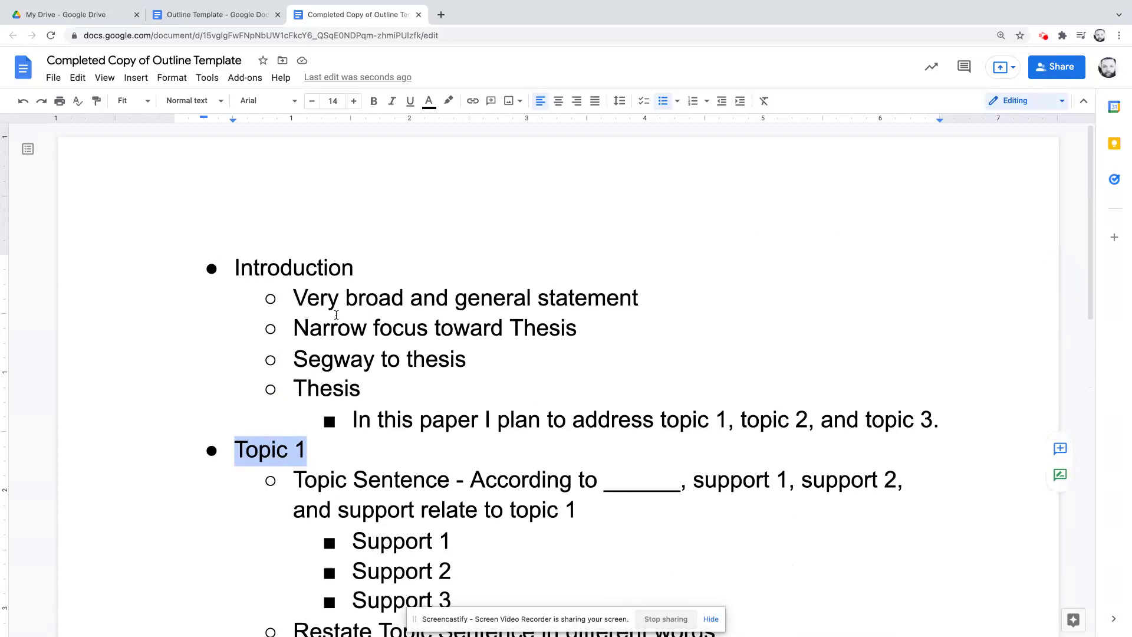
{"action": "scroll", "coordinate": [336, 314], "scroll_direction": "down", "scroll_amount": 1}
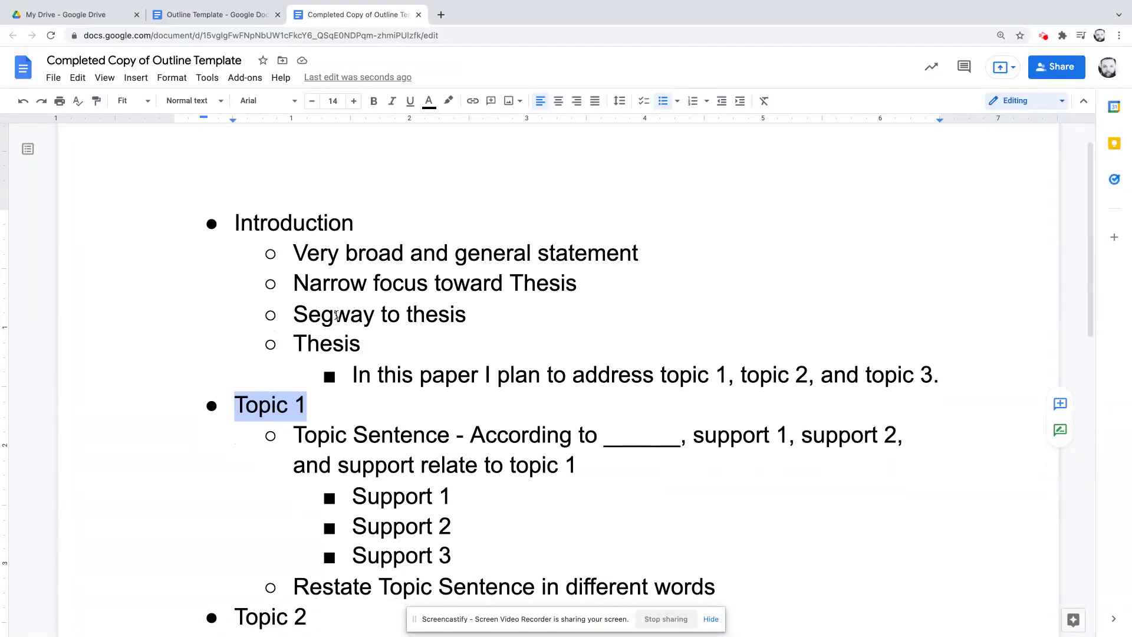
{"action": "scroll", "coordinate": [336, 314], "scroll_direction": "down", "scroll_amount": 3}
{"action": "type", "text": "En"}
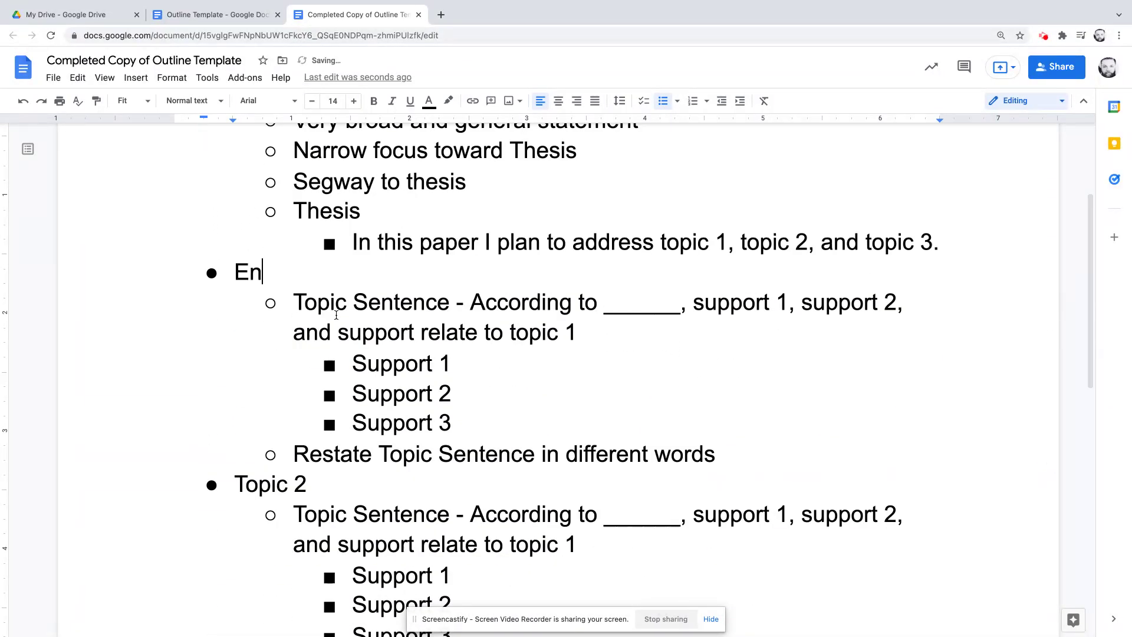
{"action": "type", "text": "ergy Crisis"}
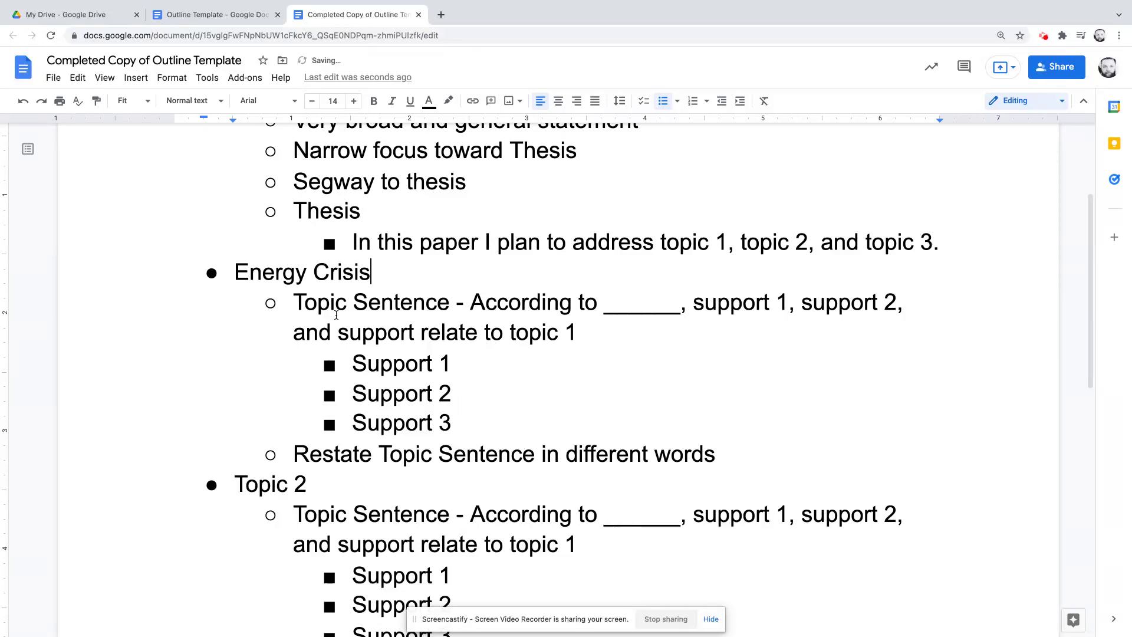
Replace the "Topic 2" heading in the outline with "Renewable energy"
{"action": "left_click", "coordinate": [322, 486]}
{"action": "key", "text": "BackSpace"}
{"action": "key", "text": "BackSpace"}
{"action": "key", "text": "BackSpace"}
{"action": "key", "text": "BackSpace"}
{"action": "key", "text": "BackSpace"}
{"action": "key", "text": "BackSpace"}
{"action": "key", "text": "BackSpace"}
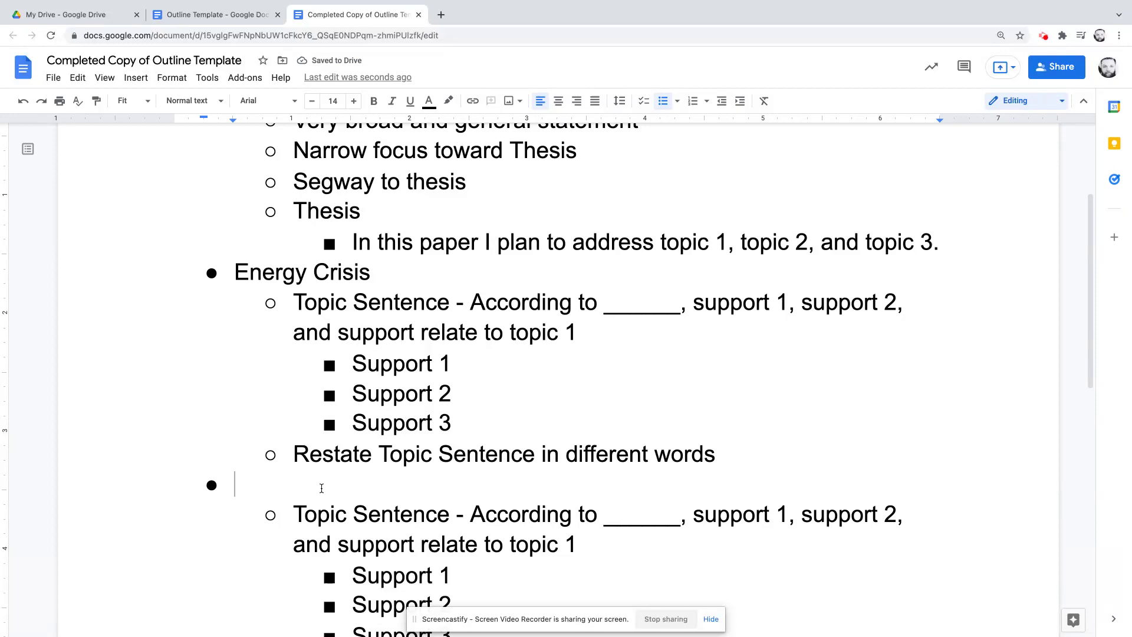
{"action": "type", "text": "Renexable"}
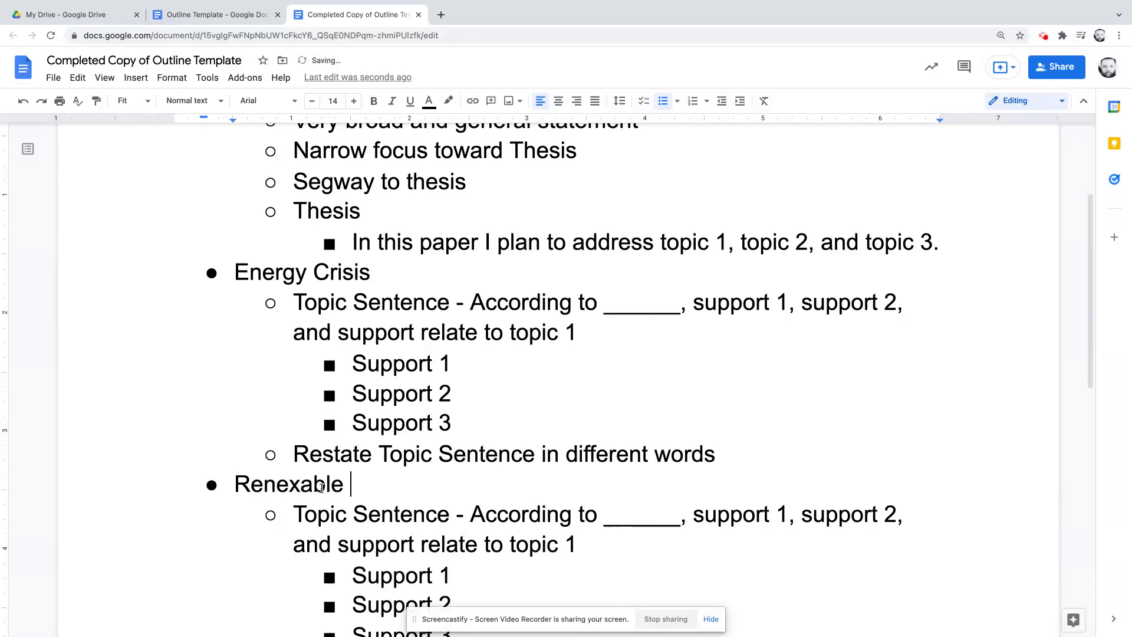
{"action": "key", "text": "BackSpace"}
{"action": "key", "text": "BackSpace"}
{"action": "key", "text": "BackSpace"}
{"action": "key", "text": "BackSpace"}
{"action": "key", "text": "BackSpace"}
{"action": "key", "text": "BackSpace"}
{"action": "key", "text": "BackSpace"}
{"action": "type", "text": "ew"}
{"action": "key", "text": "Tab"}
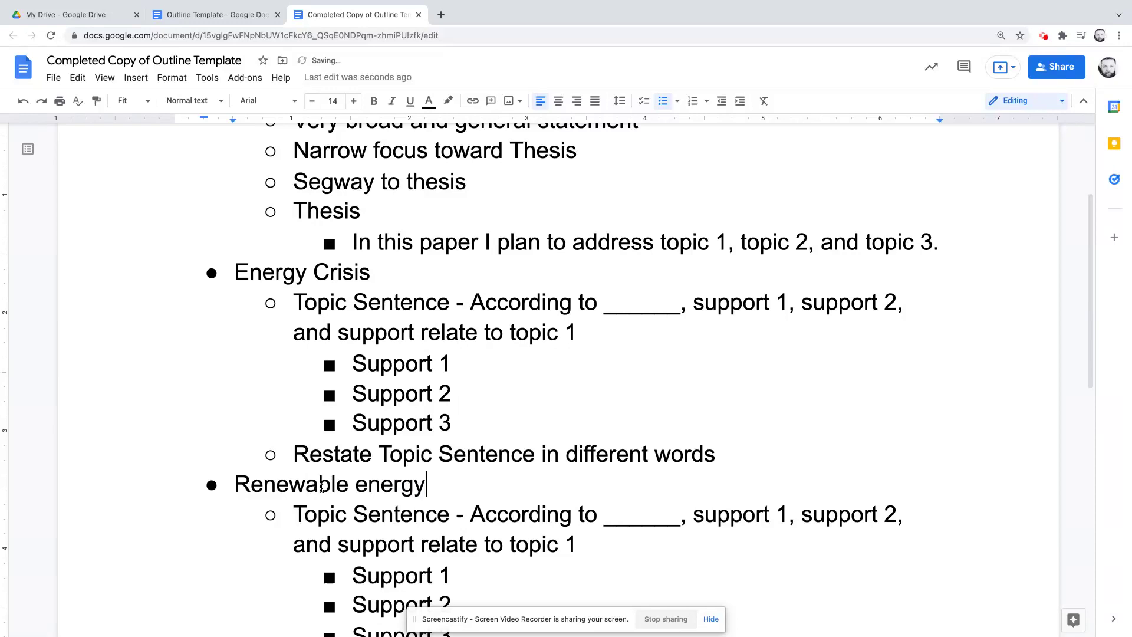
Replace the "Topic 3" heading in the outline with "Solar Energy"
{"action": "scroll", "coordinate": [321, 487], "scroll_direction": "down", "scroll_amount": 4}
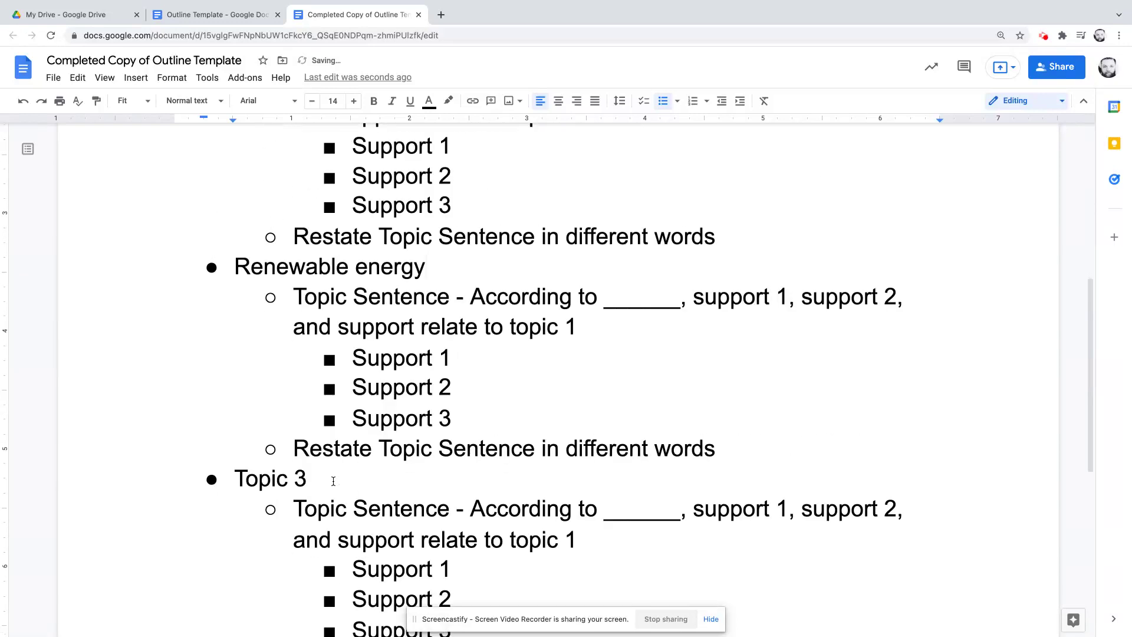
{"action": "left_click", "coordinate": [318, 472]}
{"action": "key", "text": "BackSpace"}
{"action": "key", "text": "BackSpace"}
{"action": "key", "text": "BackSpace"}
{"action": "key", "text": "BackSpace"}
{"action": "key", "text": "BackSpace"}
{"action": "key", "text": "BackSpace"}
{"action": "key", "text": "BackSpace"}
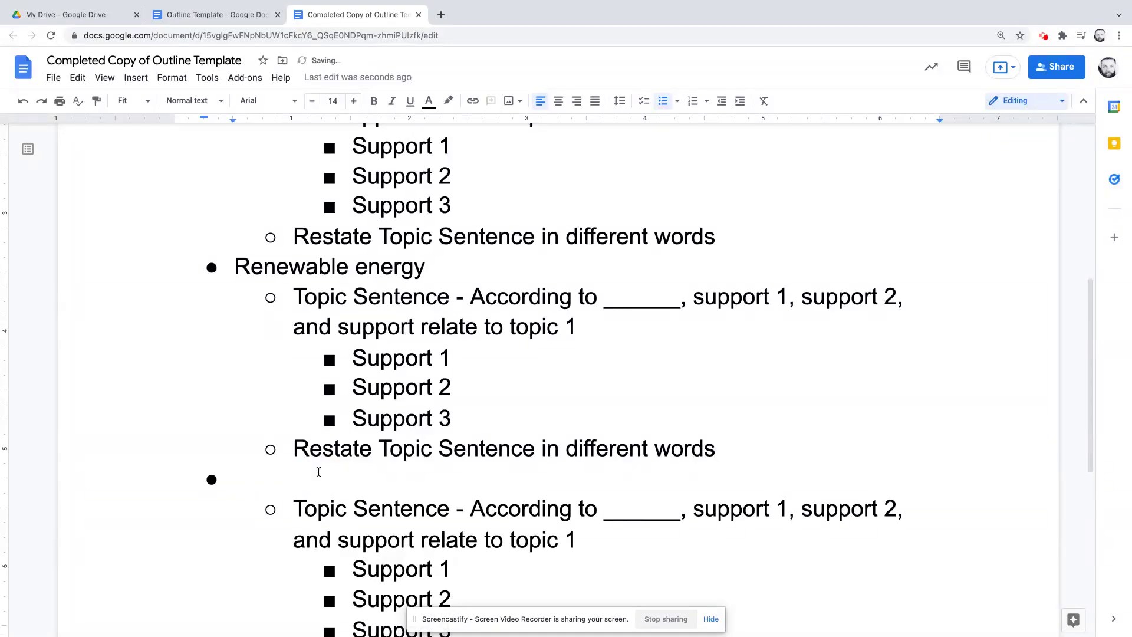
{"action": "type", "text": "Whay"}
{"action": "key", "text": "BackSpace"}
{"action": "key", "text": "BackSpace"}
{"action": "key", "text": "BackSpace"}
{"action": "key", "text": "BackSpace"}
{"action": "type", "text": "Solar Ereg"}
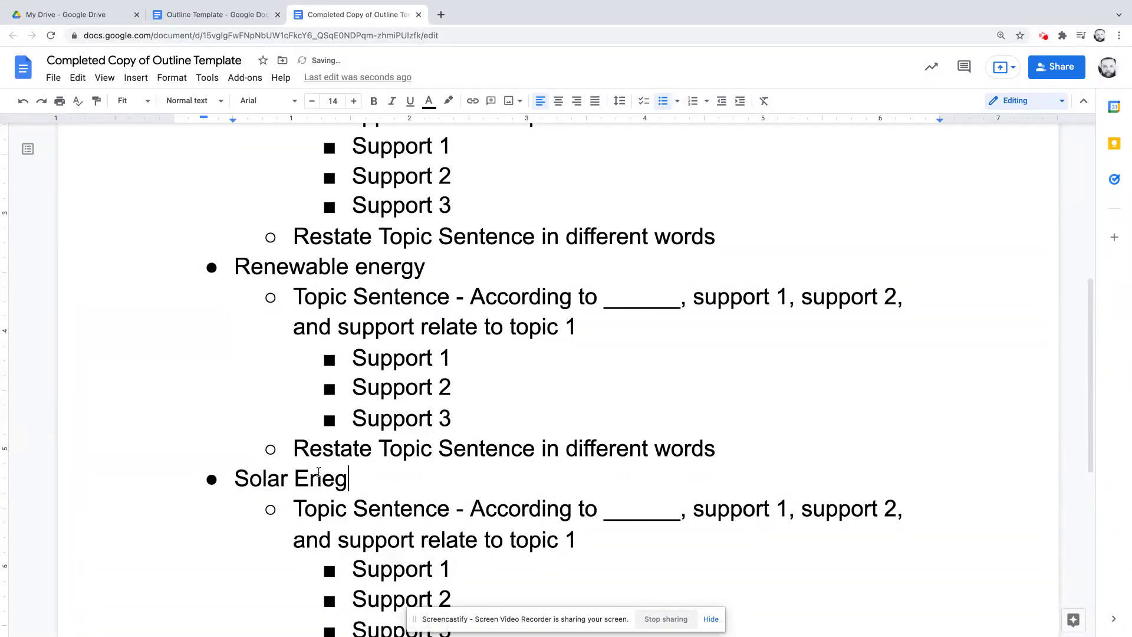
{"action": "key", "text": "BackSpace"}
{"action": "type", "text": "rgy"}
Replace the "Support 1" bullet under Energy Crisis with "Fossil Fuels take a long to make"
{"action": "scroll", "coordinate": [387, 339], "scroll_direction": "up", "scroll_amount": 3}
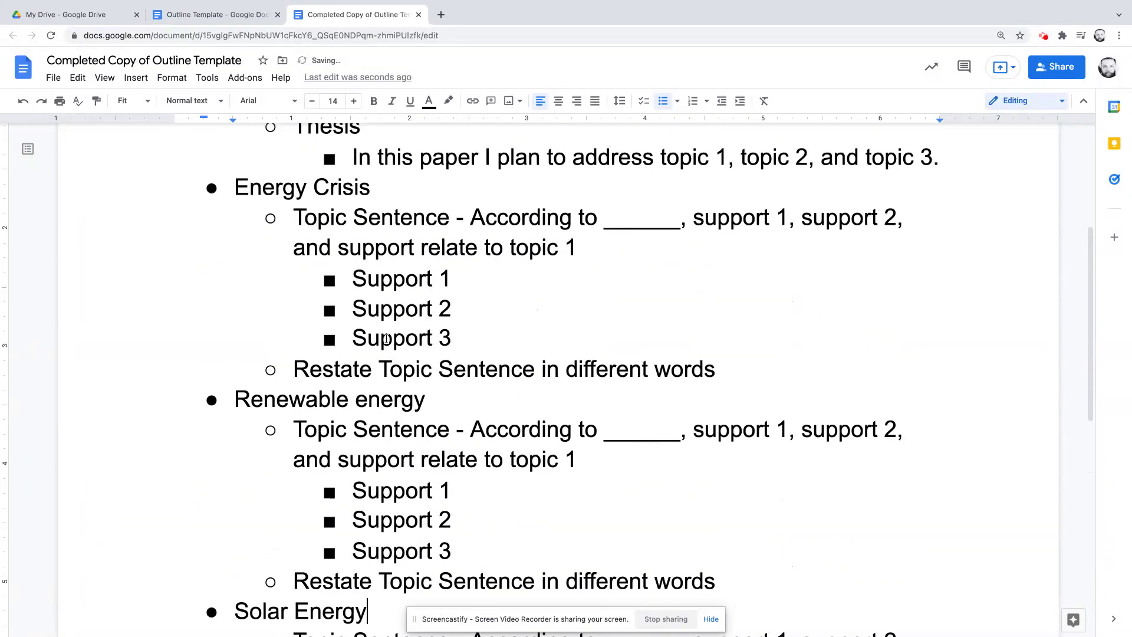
{"action": "scroll", "coordinate": [386, 339], "scroll_direction": "down", "scroll_amount": 2}
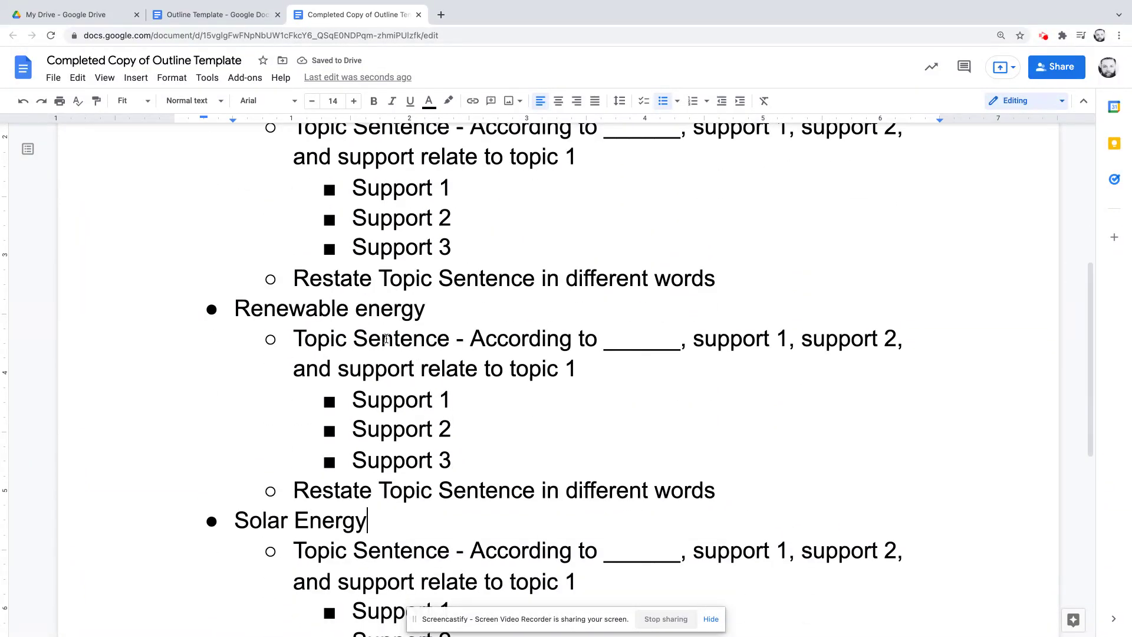
{"action": "scroll", "coordinate": [386, 339], "scroll_direction": "down", "scroll_amount": 5}
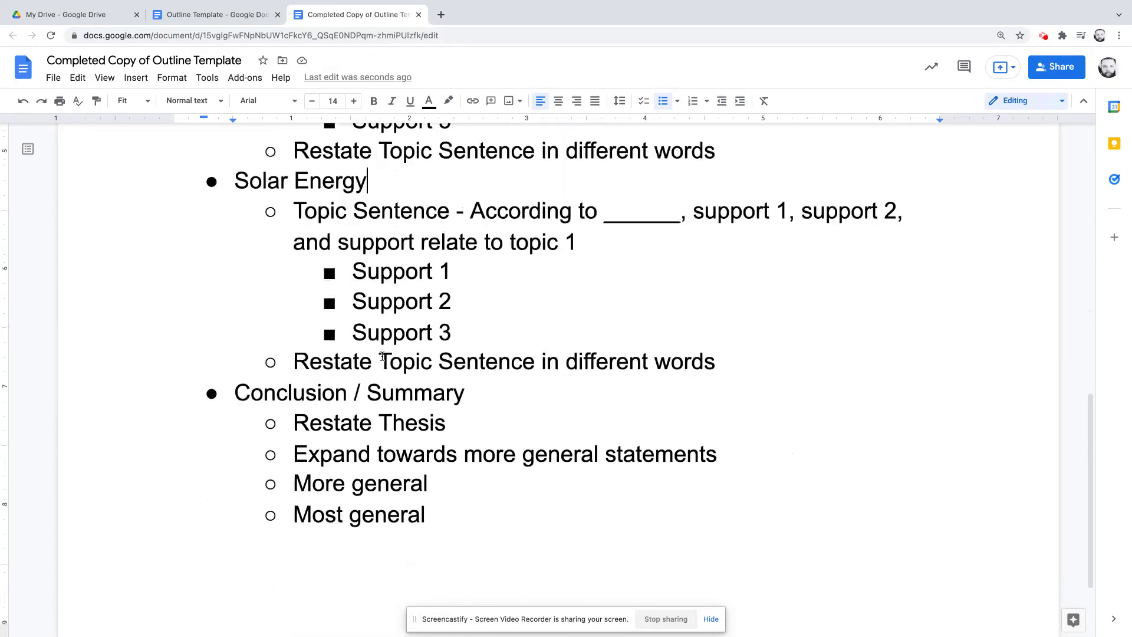
{"action": "scroll", "coordinate": [382, 351], "scroll_direction": "up", "scroll_amount": 10}
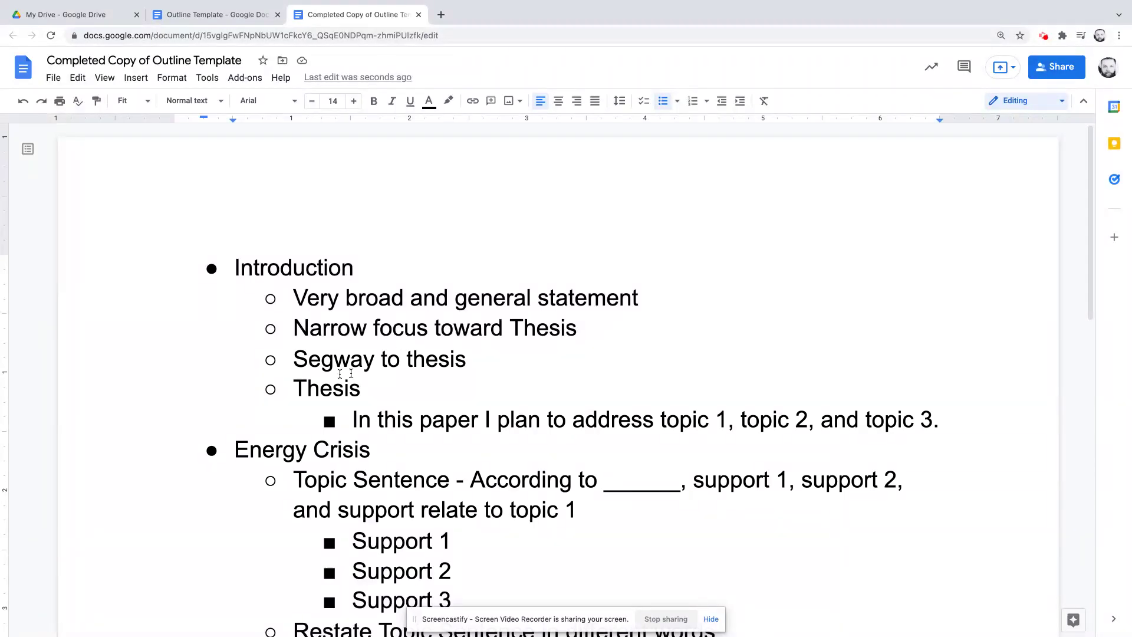
{"action": "scroll", "coordinate": [483, 471], "scroll_direction": "down", "scroll_amount": 3}
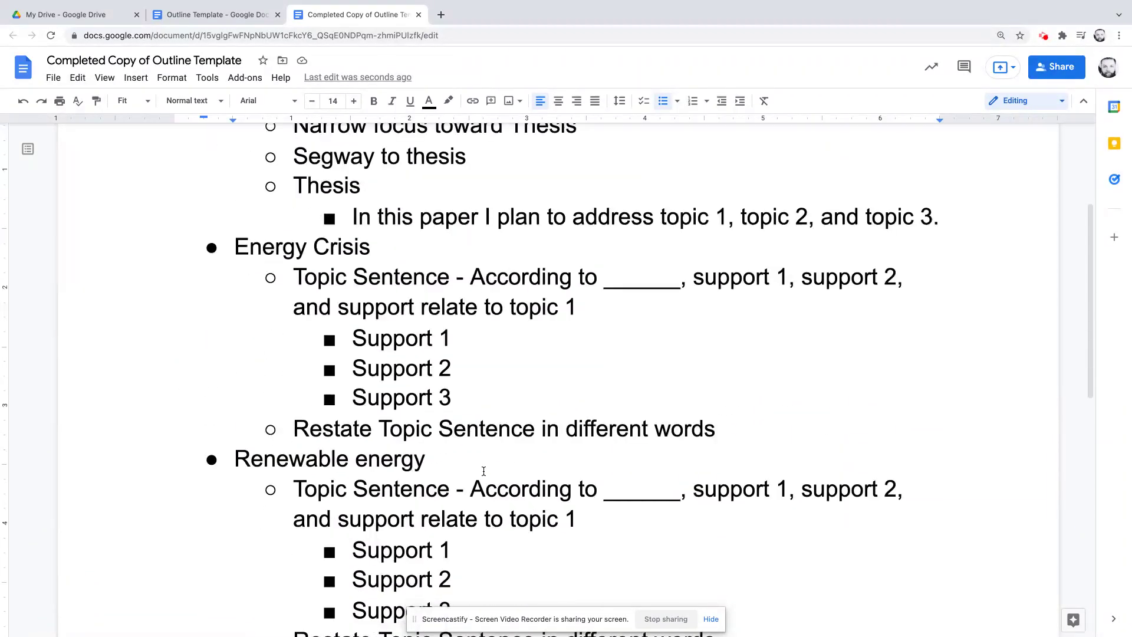
{"action": "left_click_drag", "start_coordinate": [354, 339], "coordinate": [453, 343]}
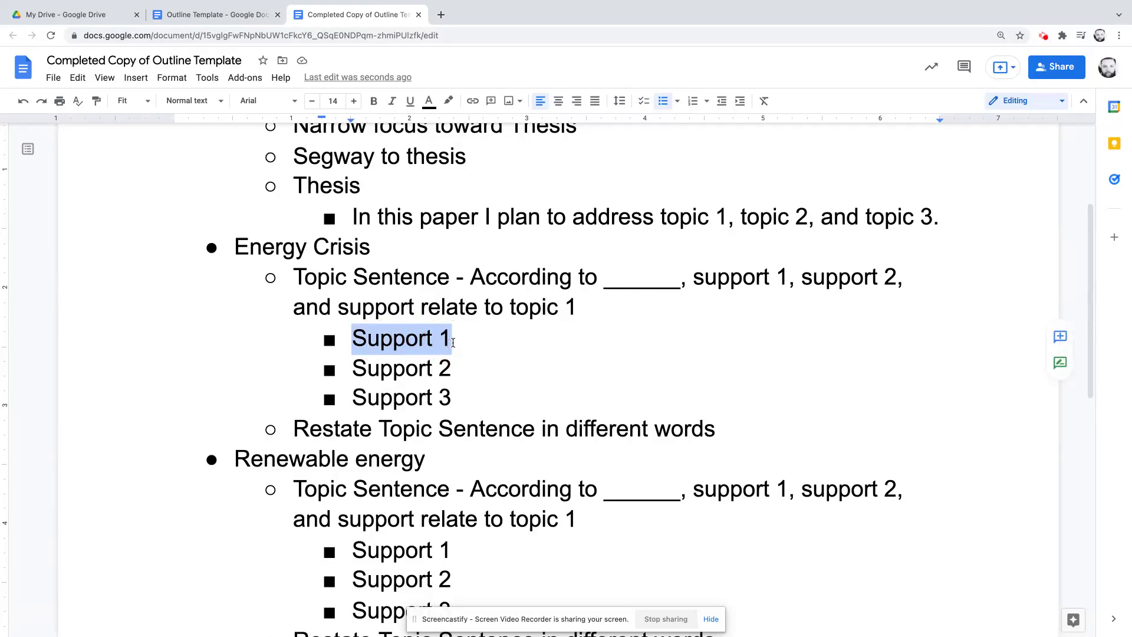
{"action": "type", "text": "fo"}
{"action": "key", "text": "BackSpace"}
{"action": "key", "text": "BackSpace"}
{"action": "type", "text": "Fossil "}
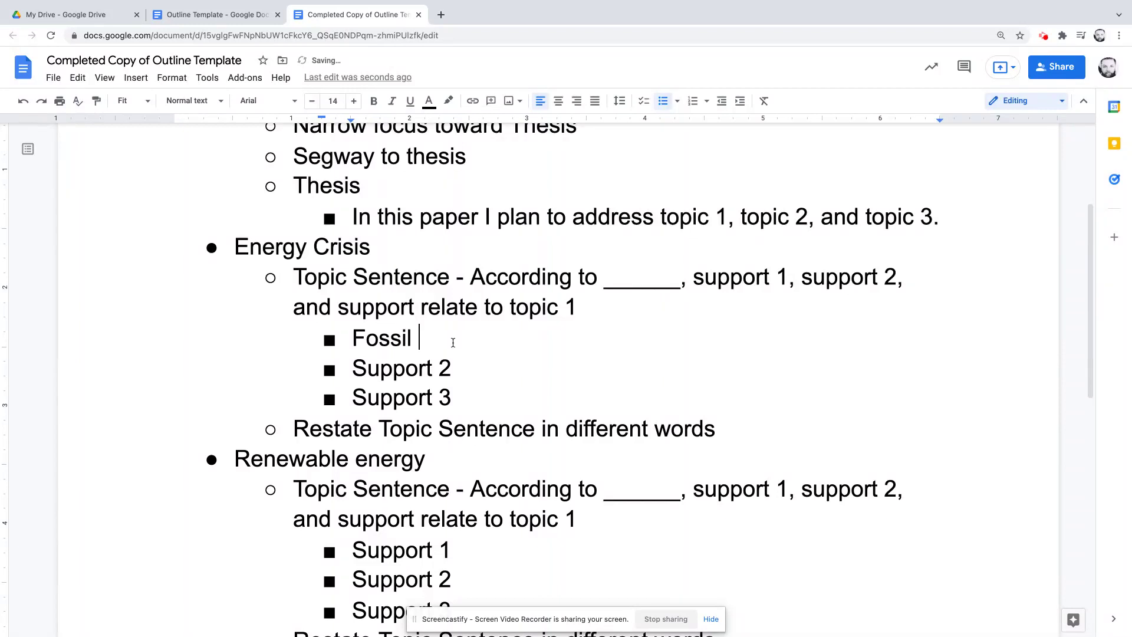
{"action": "type", "text": "Fuels take a long to m"}
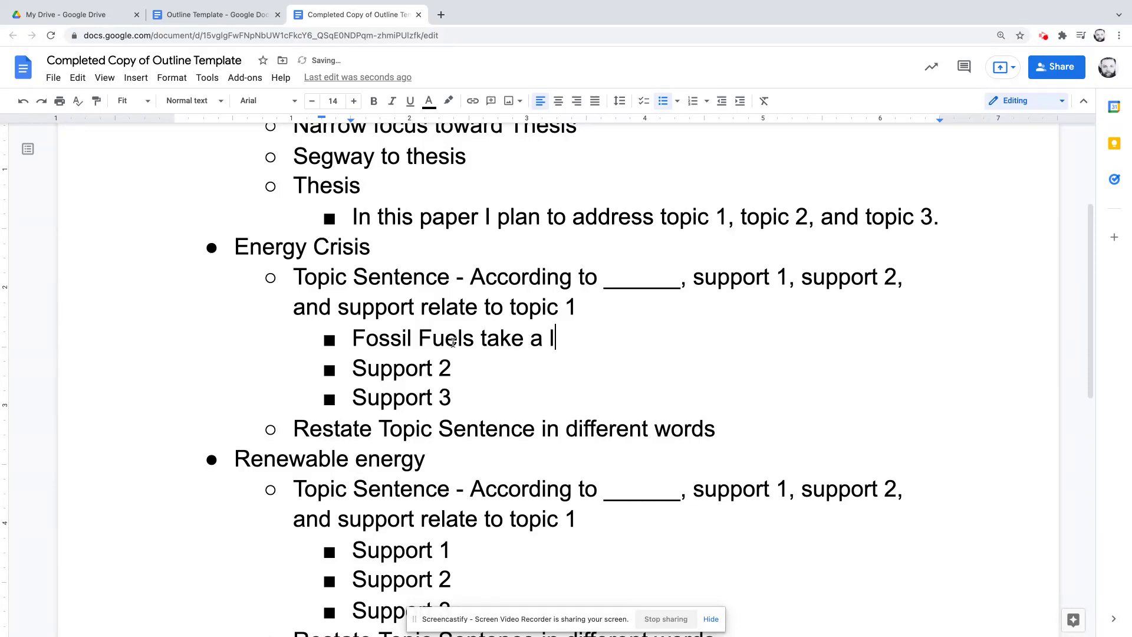
{"action": "type", "text": "ake"}
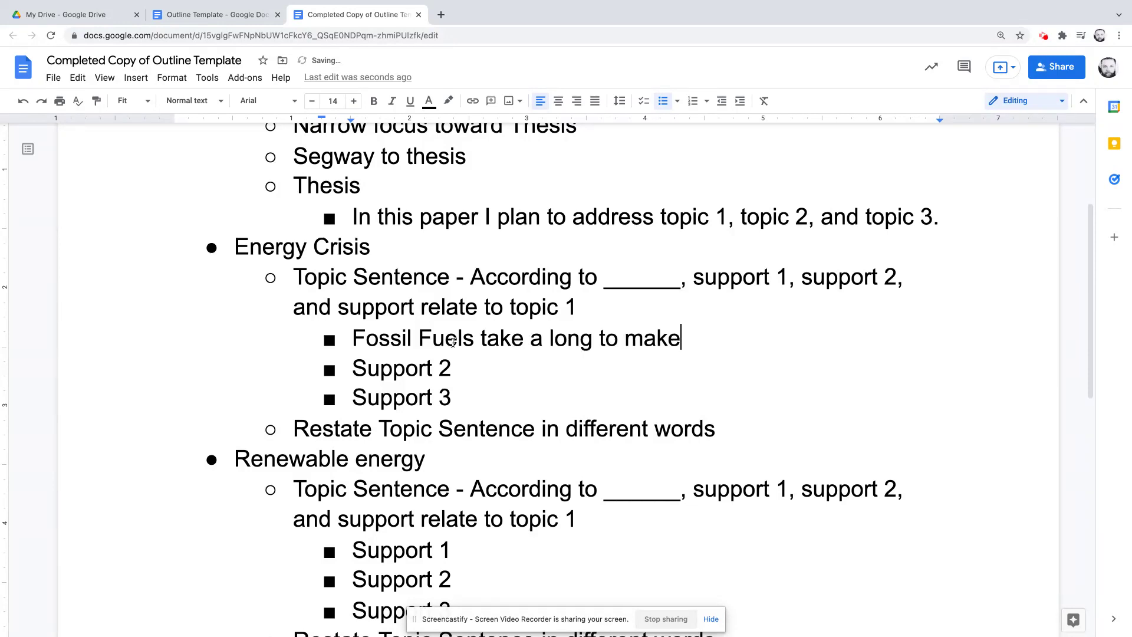
Replace the "Support 2" bullet under Energy Crisis with "We will run out of them one day (finite)"
{"action": "double_click", "coordinate": [440, 368]}
{"action": "left_click_drag", "start_coordinate": [429, 366], "coordinate": [358, 365]}
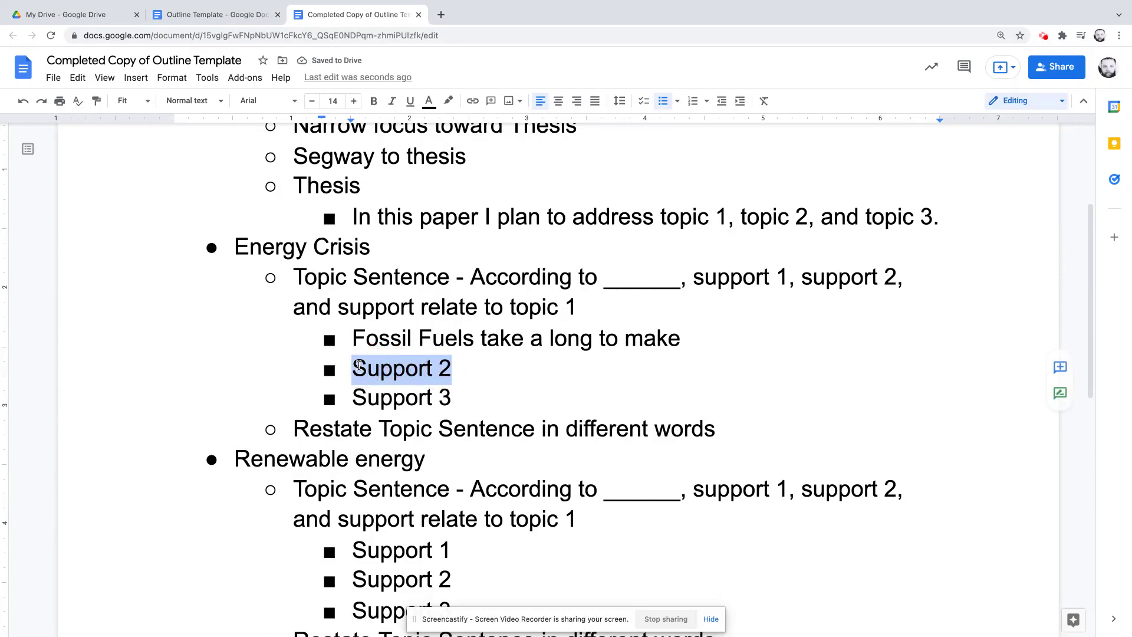
{"action": "key", "text": "BackSpace"}
{"action": "type", "text": "We "}
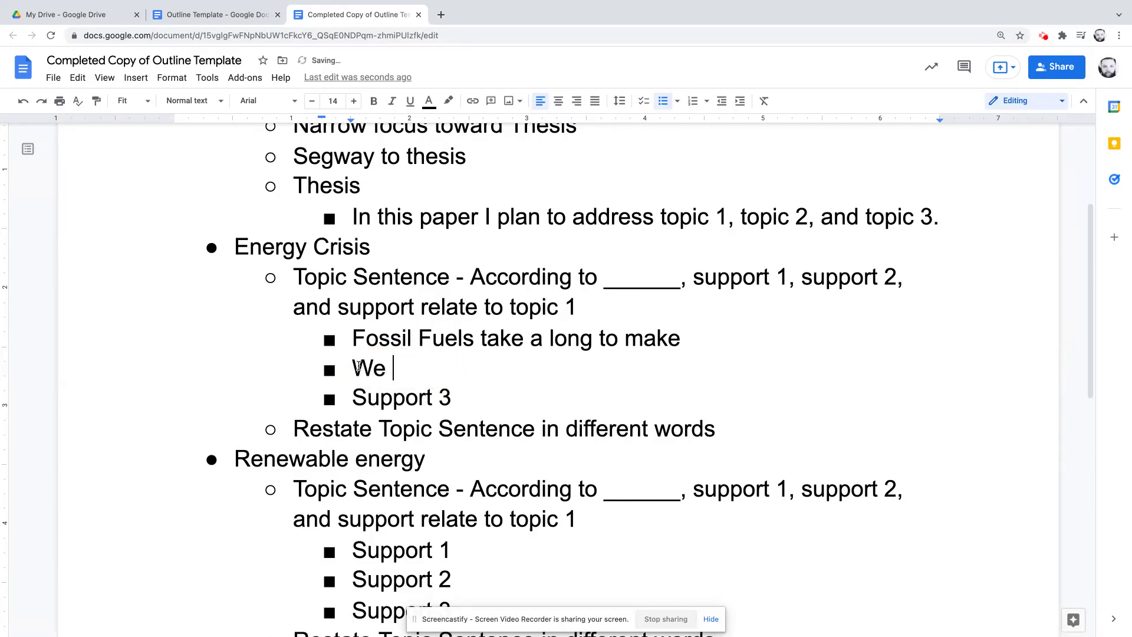
{"action": "type", "text": "will run"}
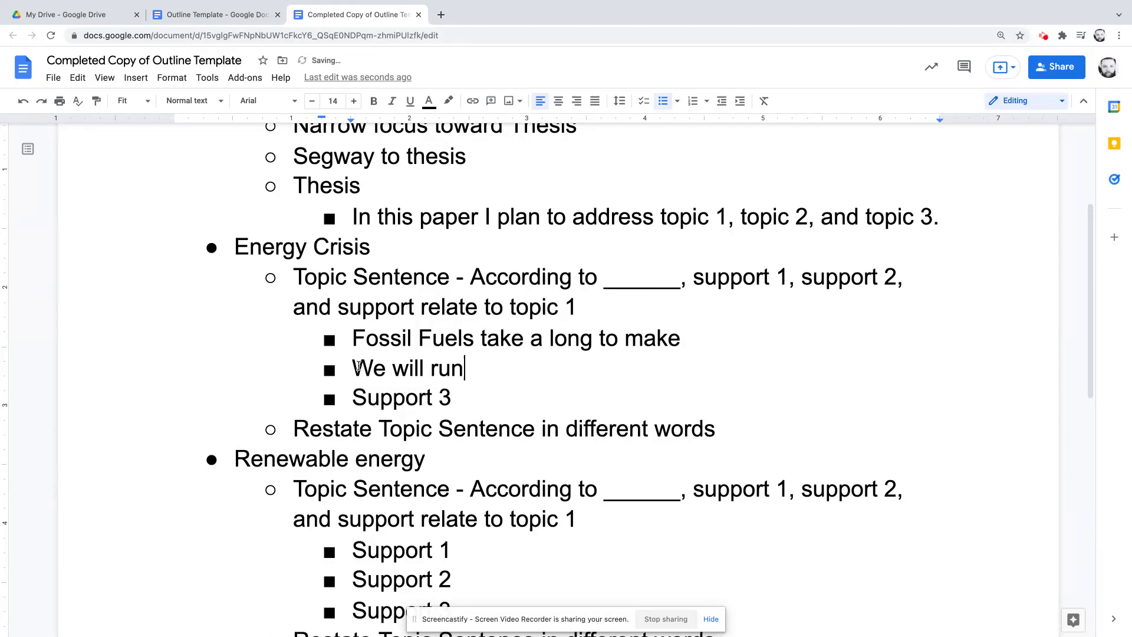
{"action": "type", "text": " out of them one day (finite)"}
{"action": "left_click", "coordinate": [454, 394]}
{"action": "key", "text": "Delete"}
{"action": "key", "text": "BackSpace"}
{"action": "key", "text": "BackSpace"}
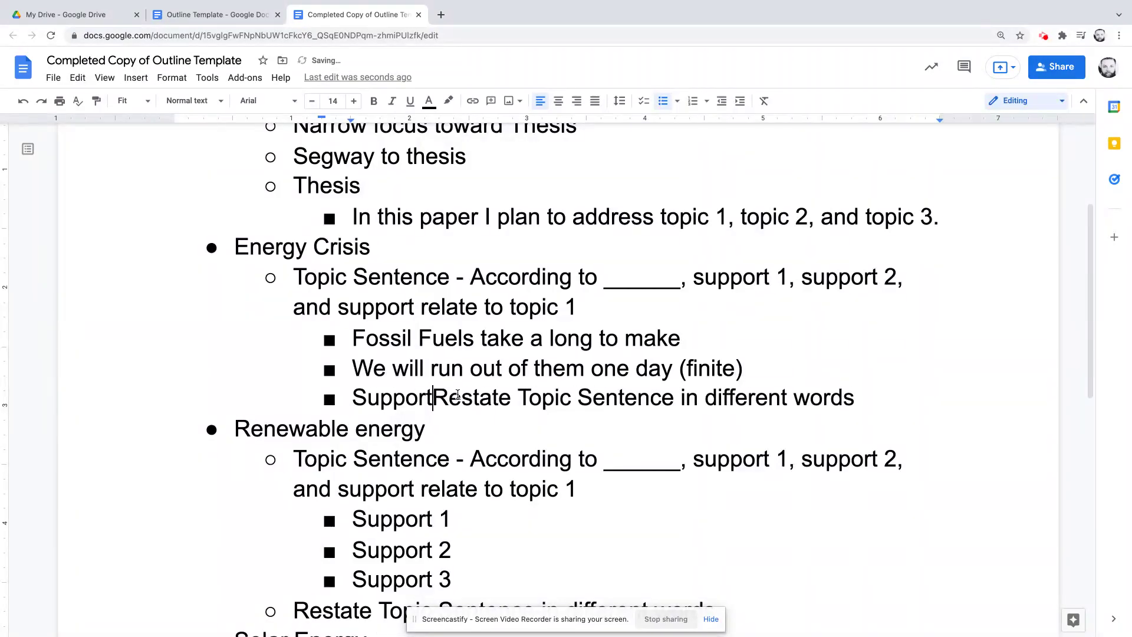
{"action": "key", "text": "ctrl+z"}
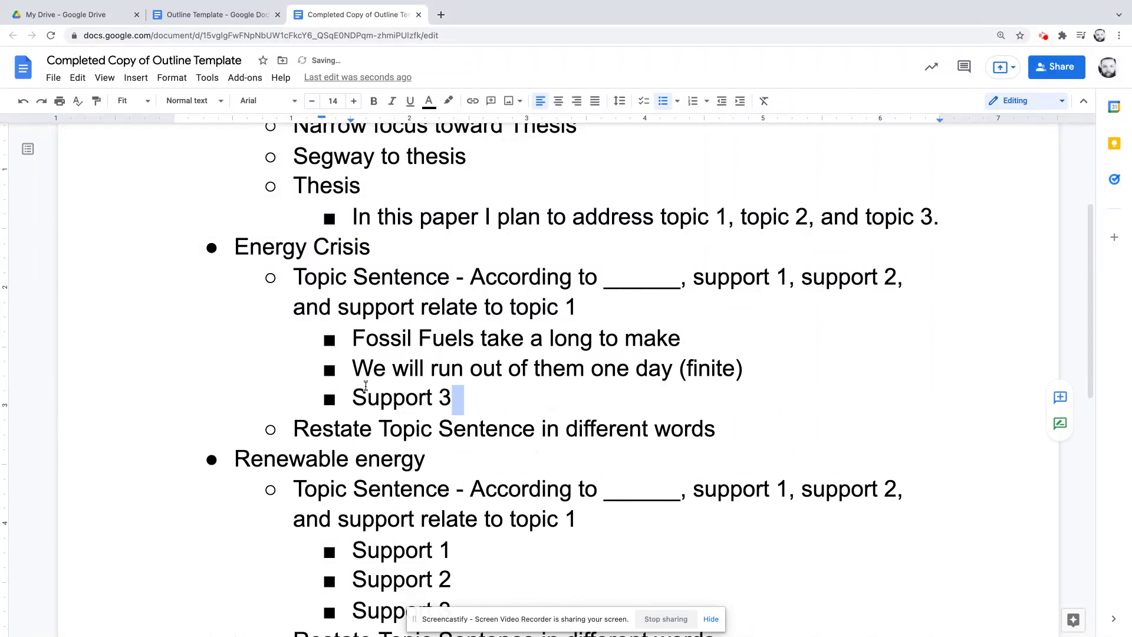
Replace the "Support 3" bullet under Energy Crisis with "Not good for our environment"
{"action": "left_click", "coordinate": [356, 396]}
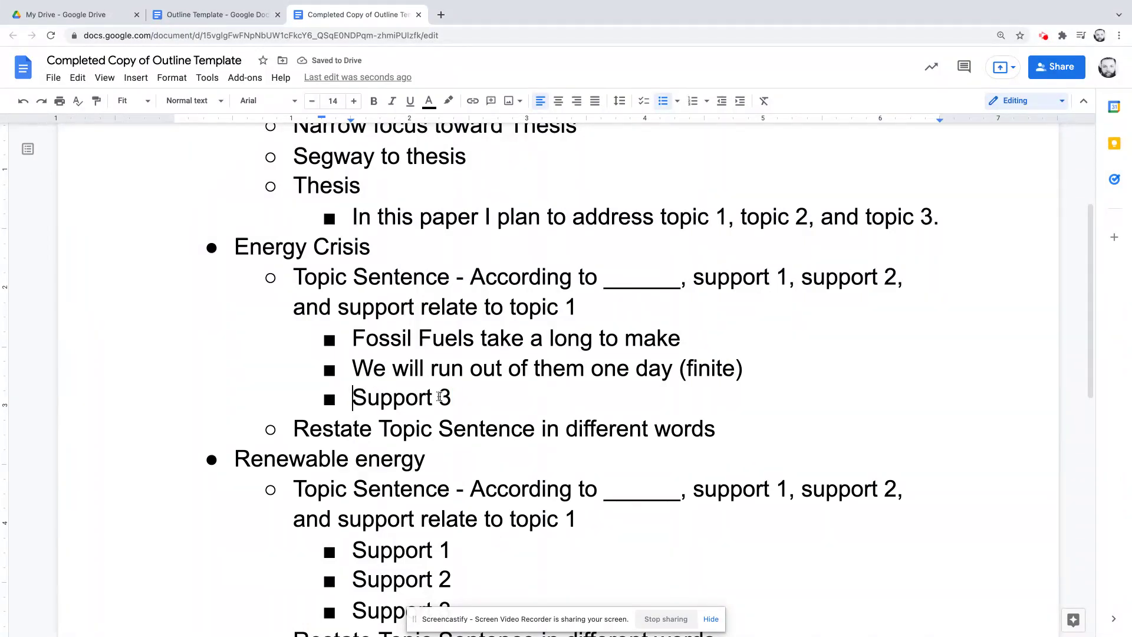
{"action": "left_click_drag", "start_coordinate": [452, 397], "coordinate": [345, 398]}
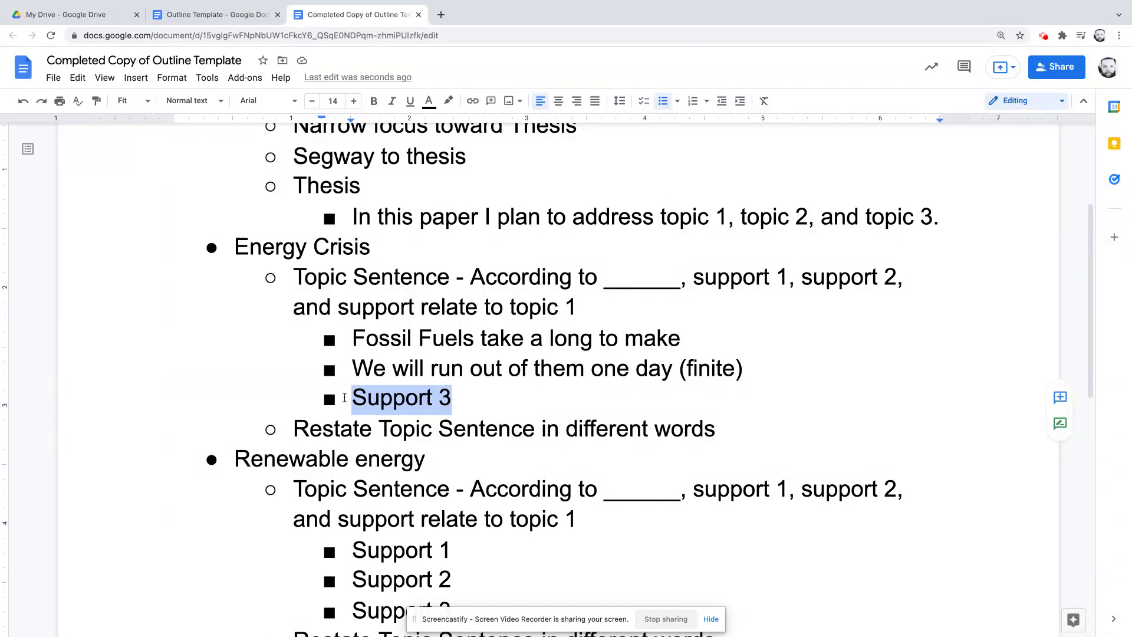
{"action": "type", "text": "G"}
{"action": "key", "text": "BackSpace"}
{"action": "type", "text": "Not "}
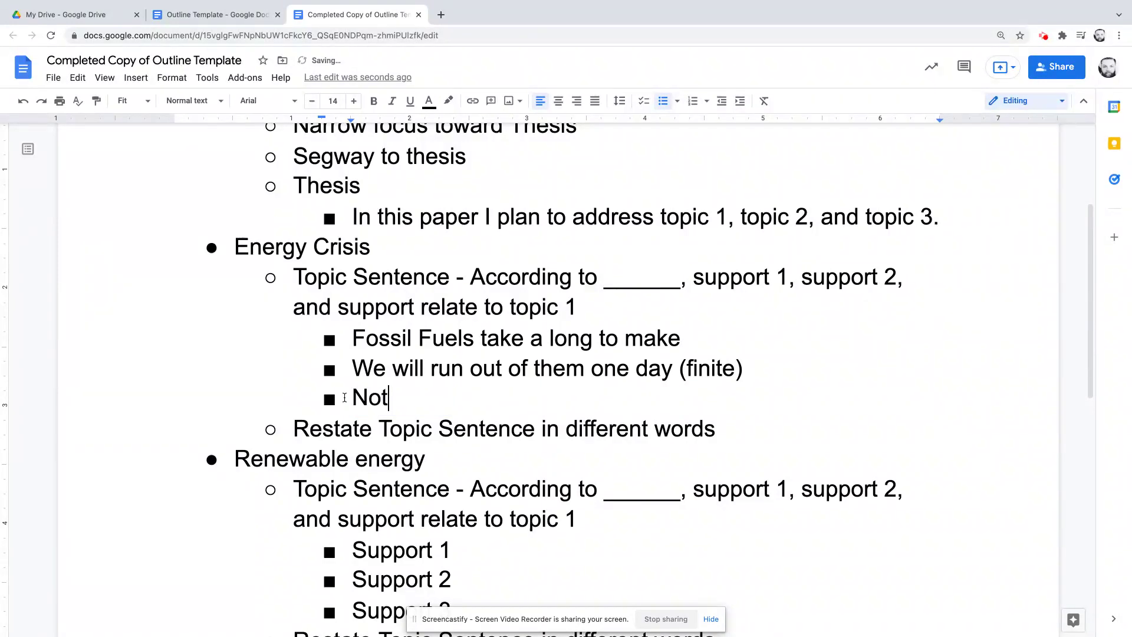
{"action": "type", "text": "good for "}
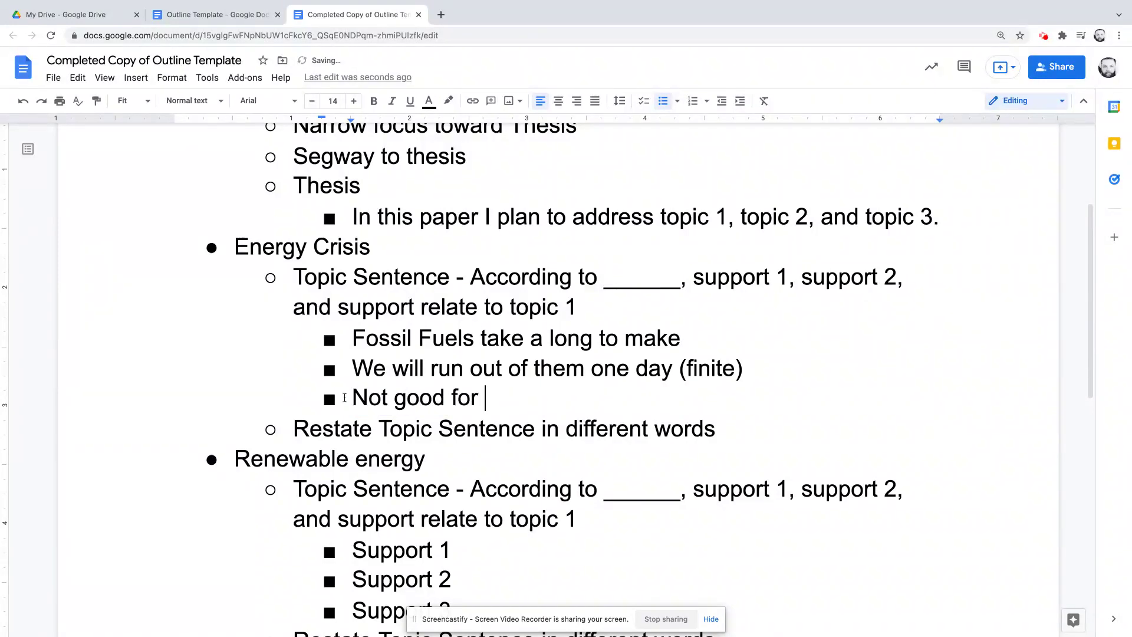
{"action": "type", "text": "our en"}
{"action": "key", "text": "Tab"}
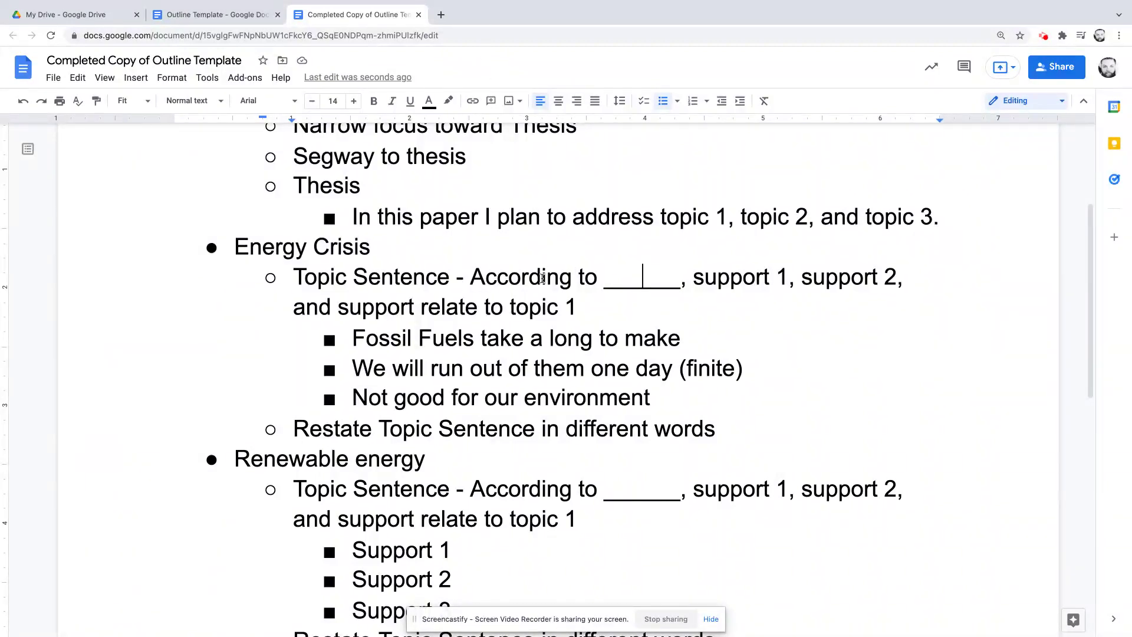
Replace the blank line in the Energy Crisis topic sentence with "a study by Harvard"
{"action": "left_click", "coordinate": [681, 277]}
{"action": "key", "text": "BackSpace"}
{"action": "key", "text": "BackSpace"}
{"action": "key", "text": "BackSpace"}
{"action": "key", "text": "BackSpace"}
{"action": "key", "text": "BackSpace"}
{"action": "key", "text": "BackSpace"}
{"action": "key", "text": "BackSpace"}
{"action": "key", "text": "BackSpace"}
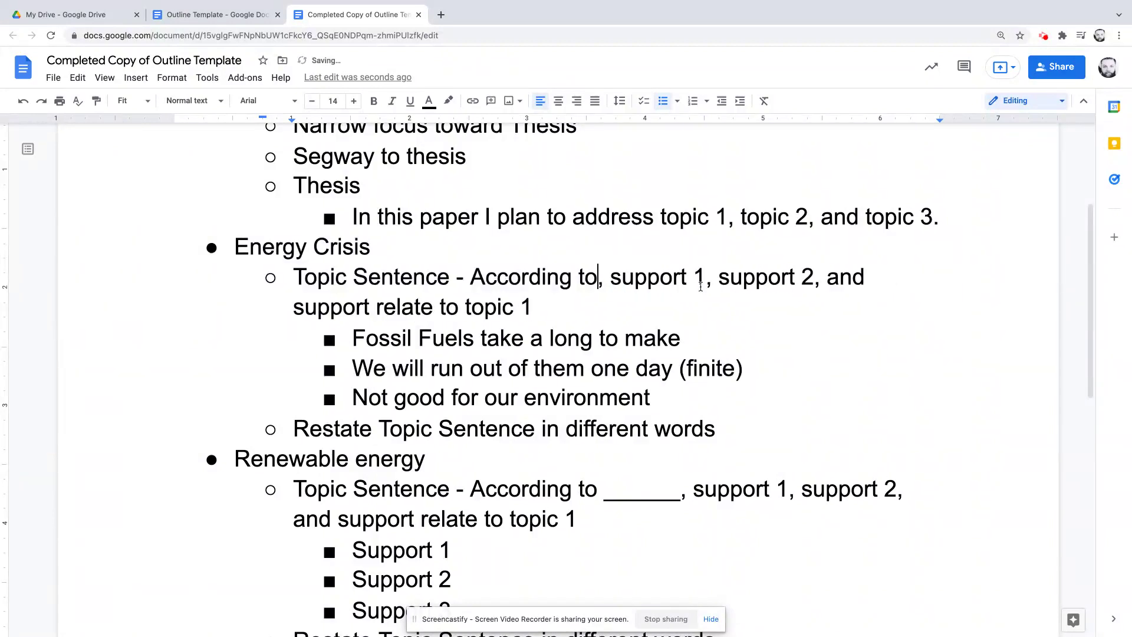
{"action": "type", "text": "a"}
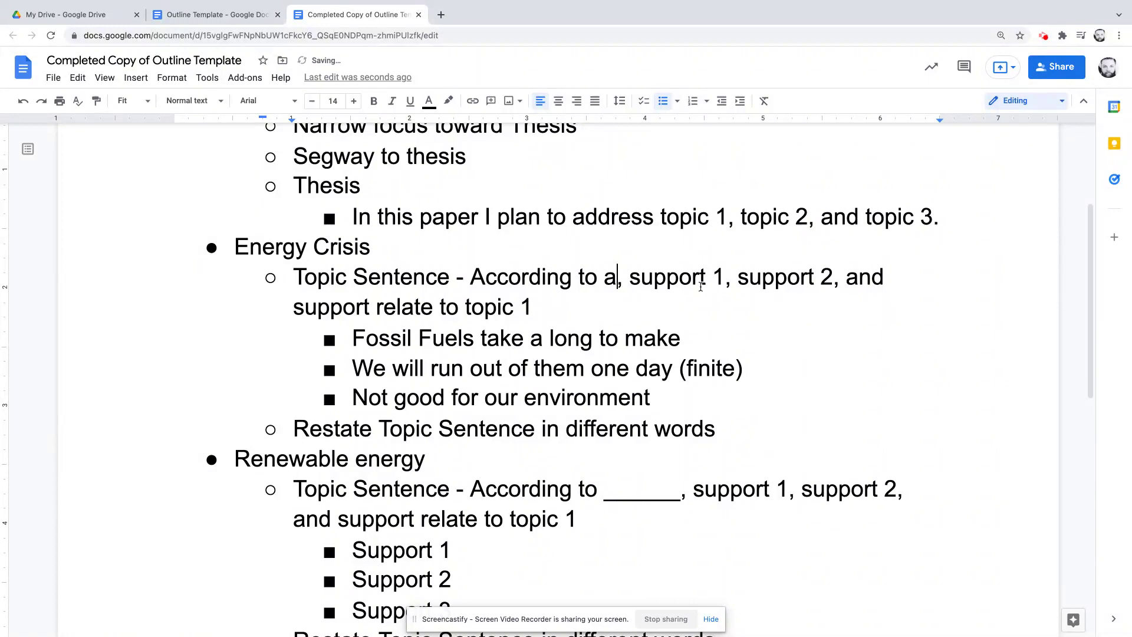
{"action": "type", "text": " study "}
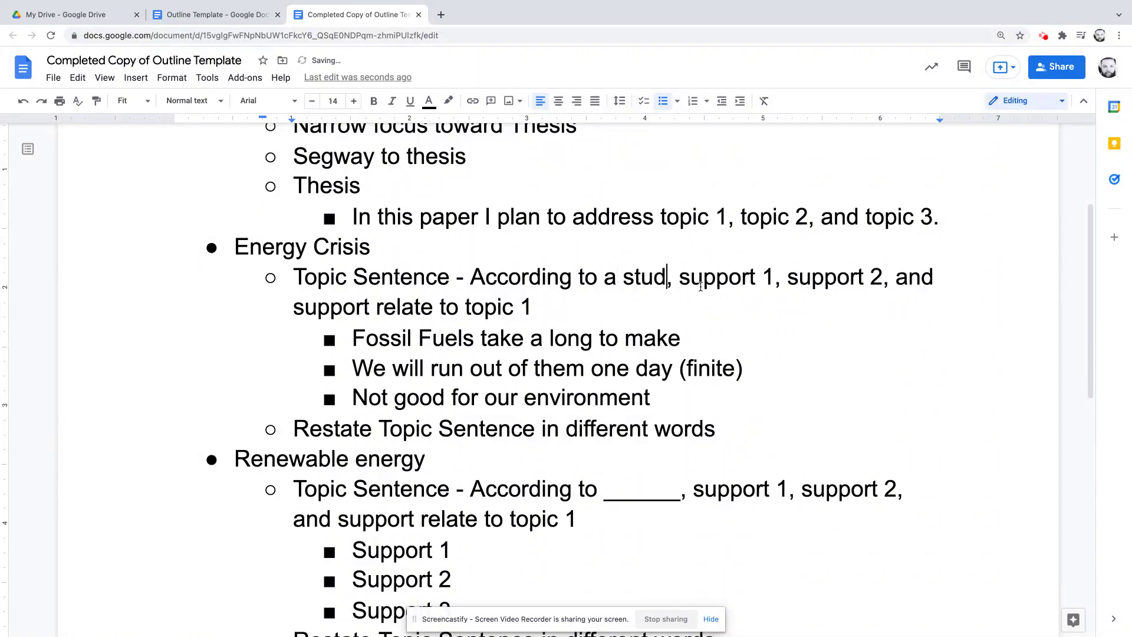
{"action": "type", "text": "by"}
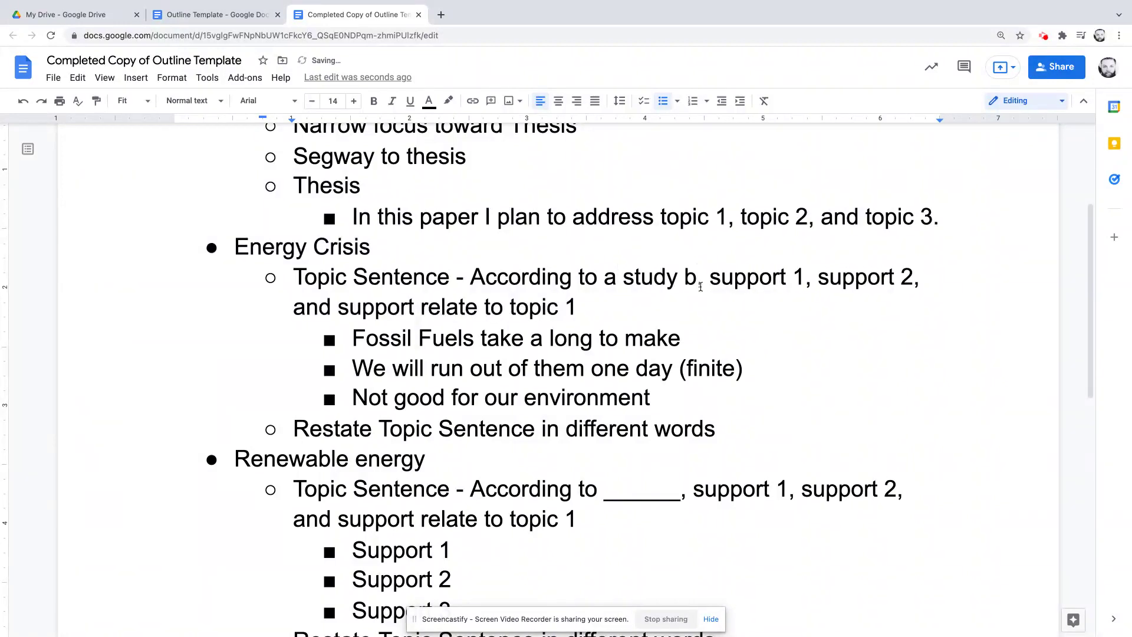
{"action": "type", "text": "rvard"}
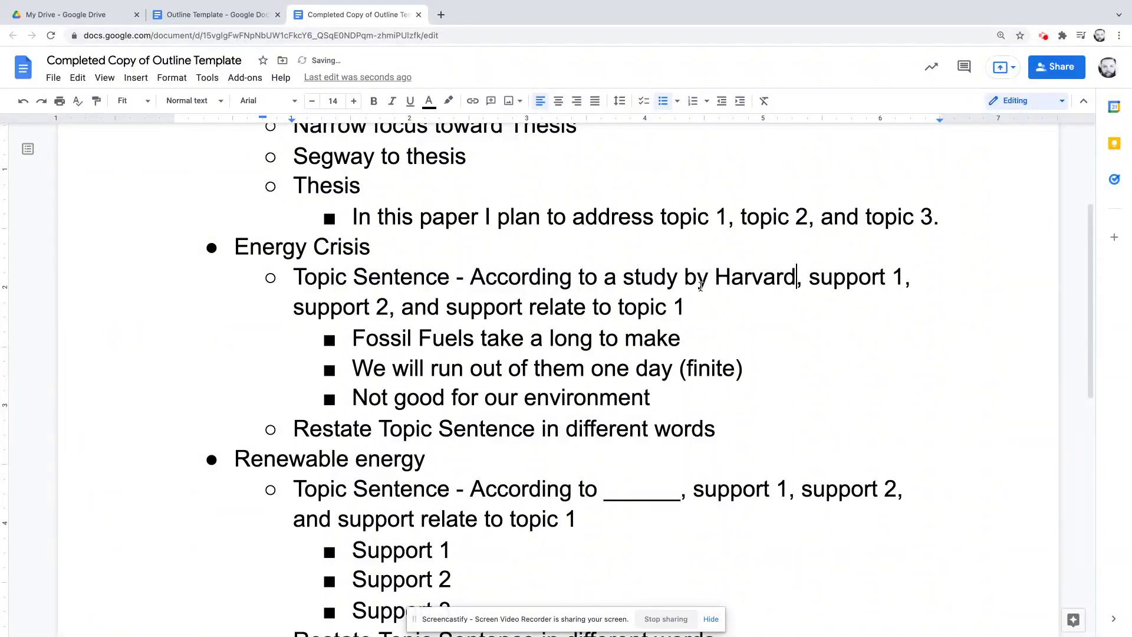
Replace the placeholder text following "Harvard," in the Energy Crisis topic sentence with "the is facing an energy crisis"
{"action": "key", "text": "Right"}
{"action": "key", "text": "Right"}
{"action": "left_click_drag", "start_coordinate": [808, 280], "coordinate": [905, 302]}
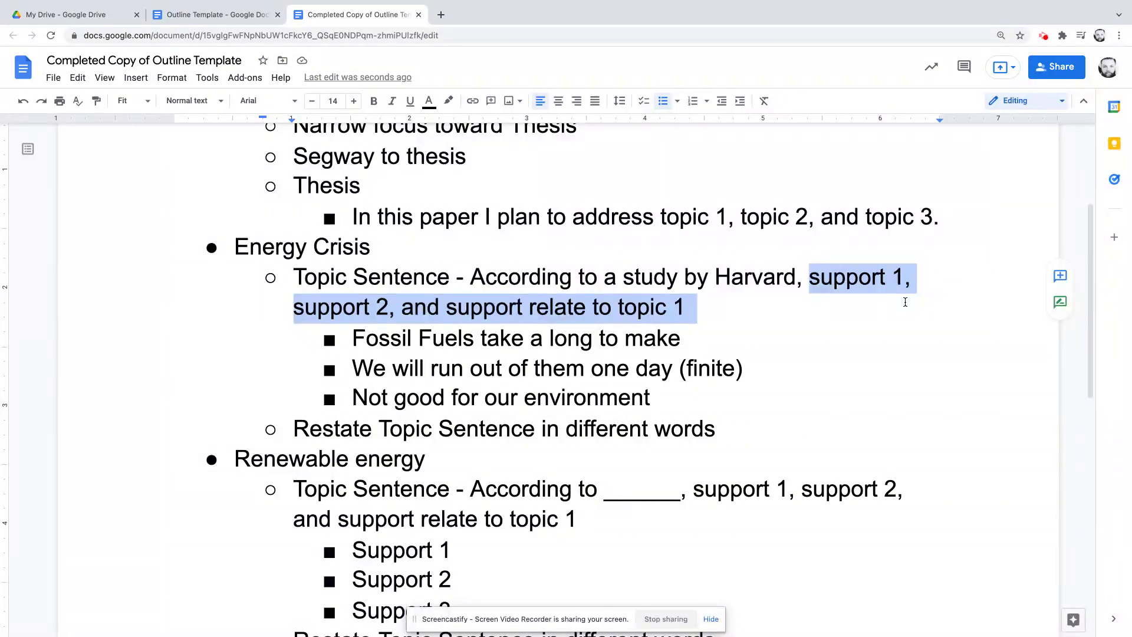
{"action": "type", "text": "Th"}
{"action": "key", "text": "BackSpace"}
{"action": "key", "text": "BackSpace"}
{"action": "type", "text": "the"}
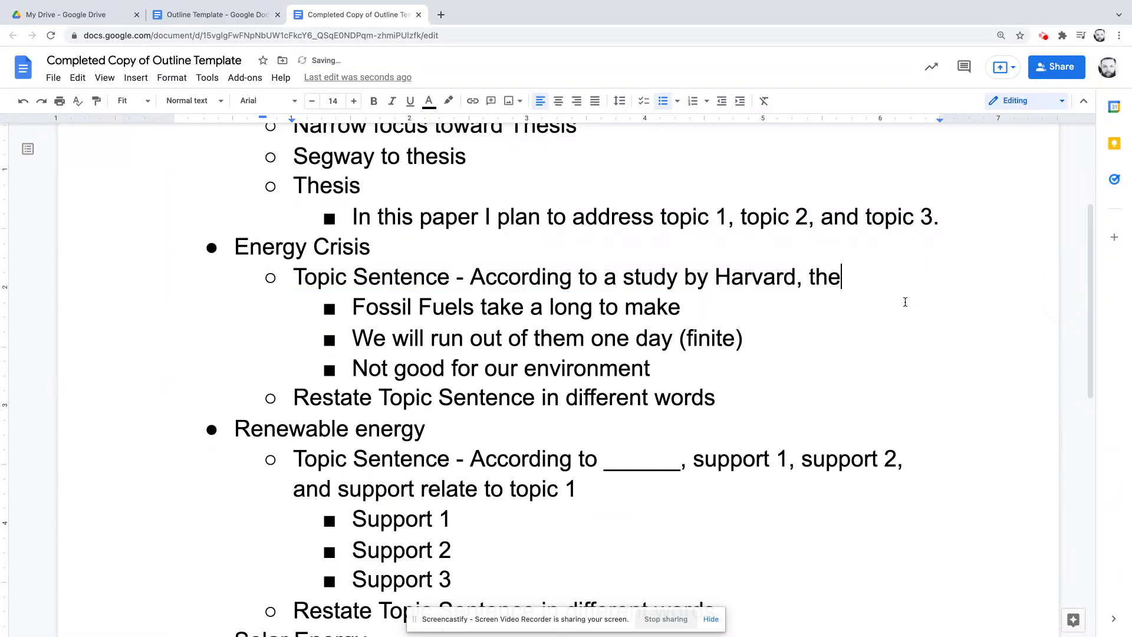
{"action": "type", "text": " is facxin"}
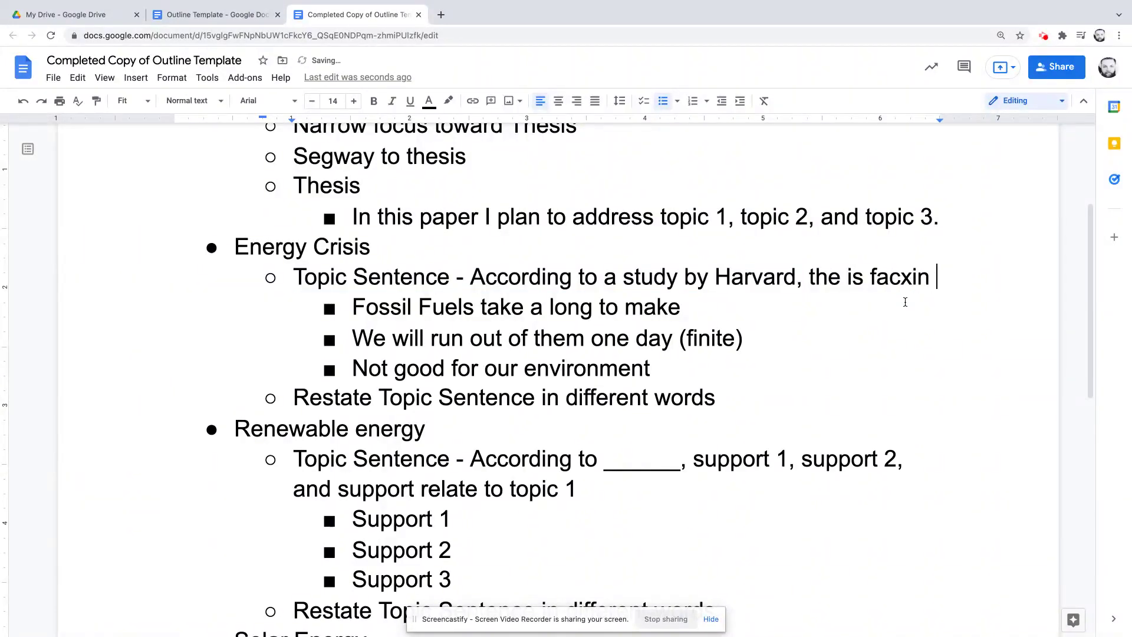
{"action": "key", "text": "BackSpace"}
{"action": "key", "text": "BackSpace"}
{"action": "type", "text": "in"}
{"action": "key", "text": "BackSpace"}
{"action": "key", "text": "BackSpace"}
{"action": "key", "text": "BackSpace"}
{"action": "type", "text": "ing an "}
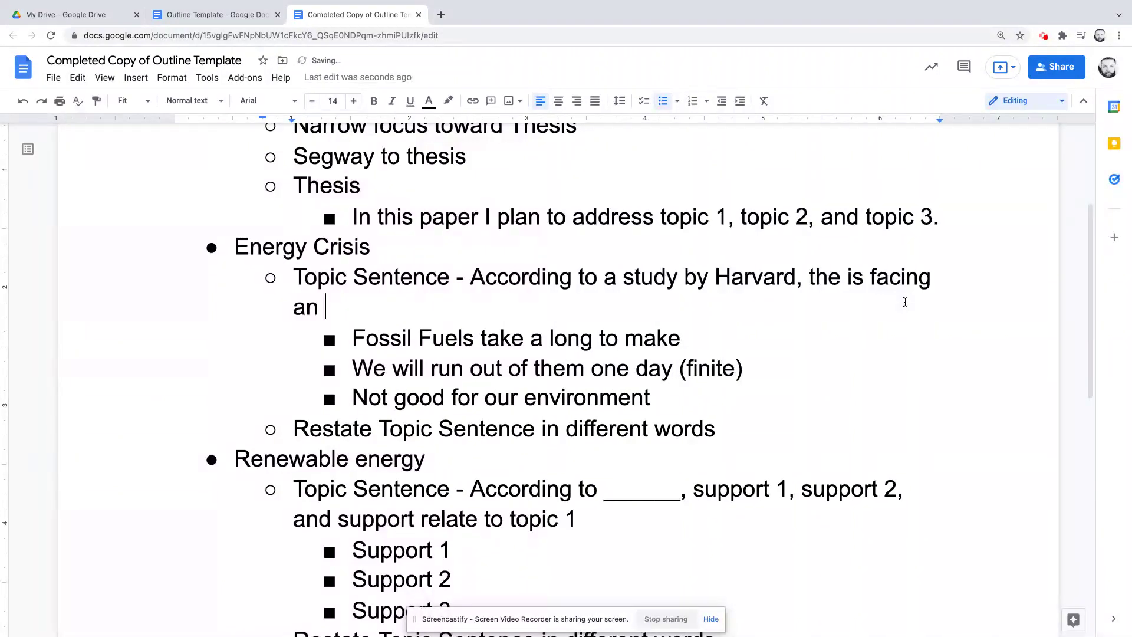
{"action": "type", "text": "enregy"}
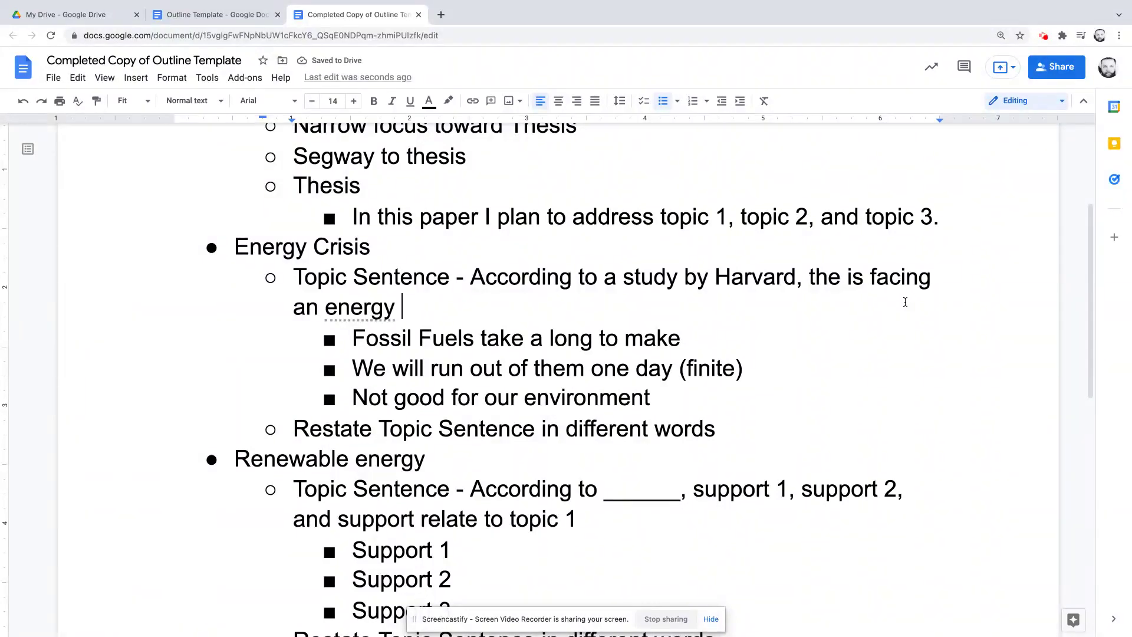
{"action": "type", "text": " crisis"}
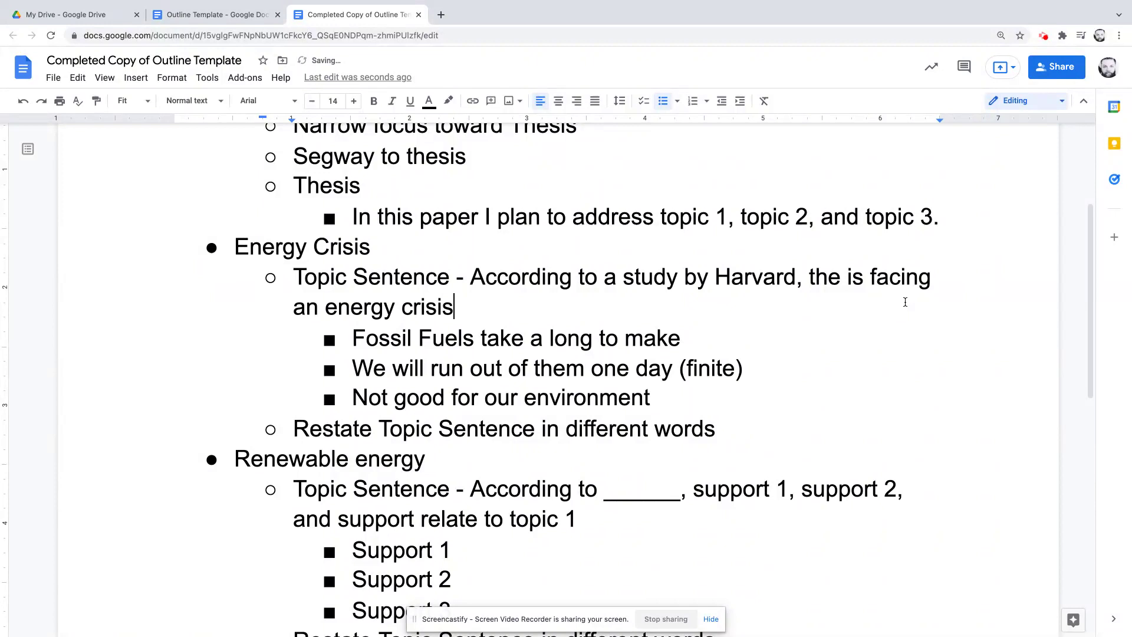
Extend the Energy Crisis topic sentence with the first reason, "because fossil fuels take thousands of years to make,"
{"action": "type", "text": " bec"}
{"action": "key", "text": "BackSpace"}
{"action": "type", "text": "cause "}
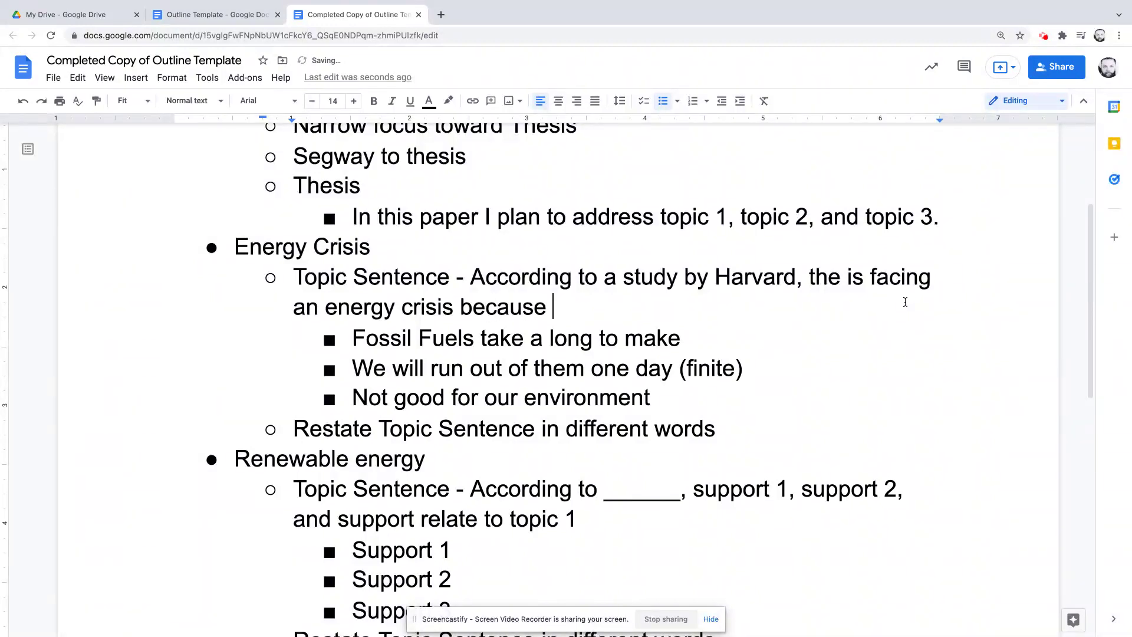
{"action": "type", "text": "fossi"}
{"action": "key", "text": "Tab"}
{"action": "key", "text": "BackSpace"}
{"action": "key", "text": "BackSpace"}
{"action": "key", "text": "BackSpace"}
{"action": "type", "text": "take th"}
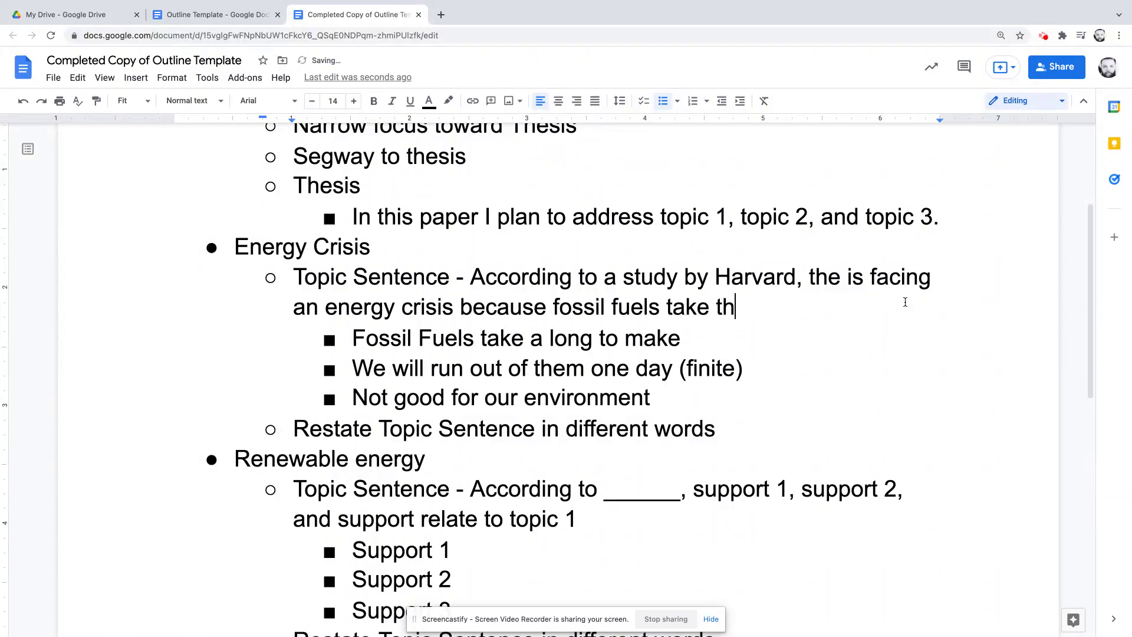
{"action": "type", "text": "ousands "}
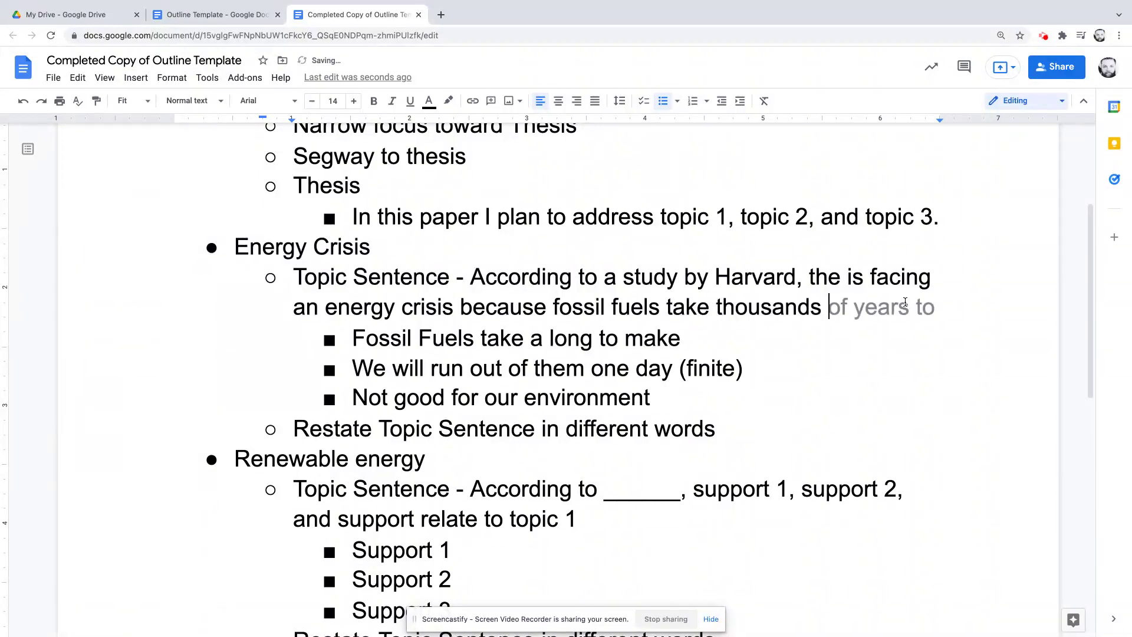
{"action": "type", "text": "of years to make,"}
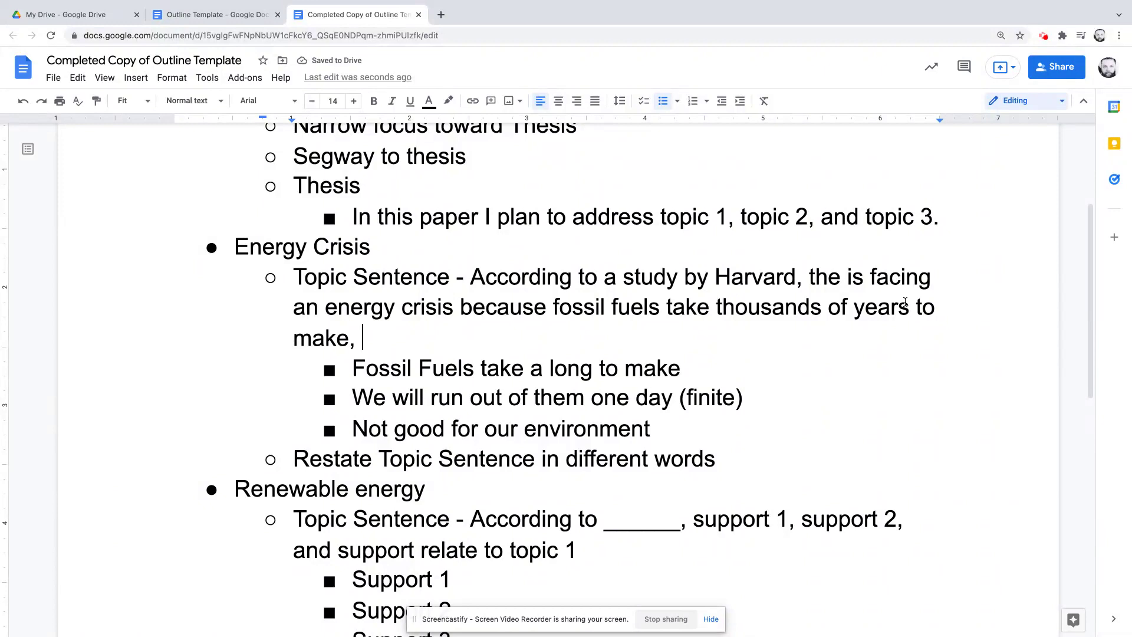
Continue the Energy Crisis topic sentence with "they are finite and the use" as the remaining reasons
{"action": "key", "text": "BackSpace"}
{"action": "type", "text": "they ar"}
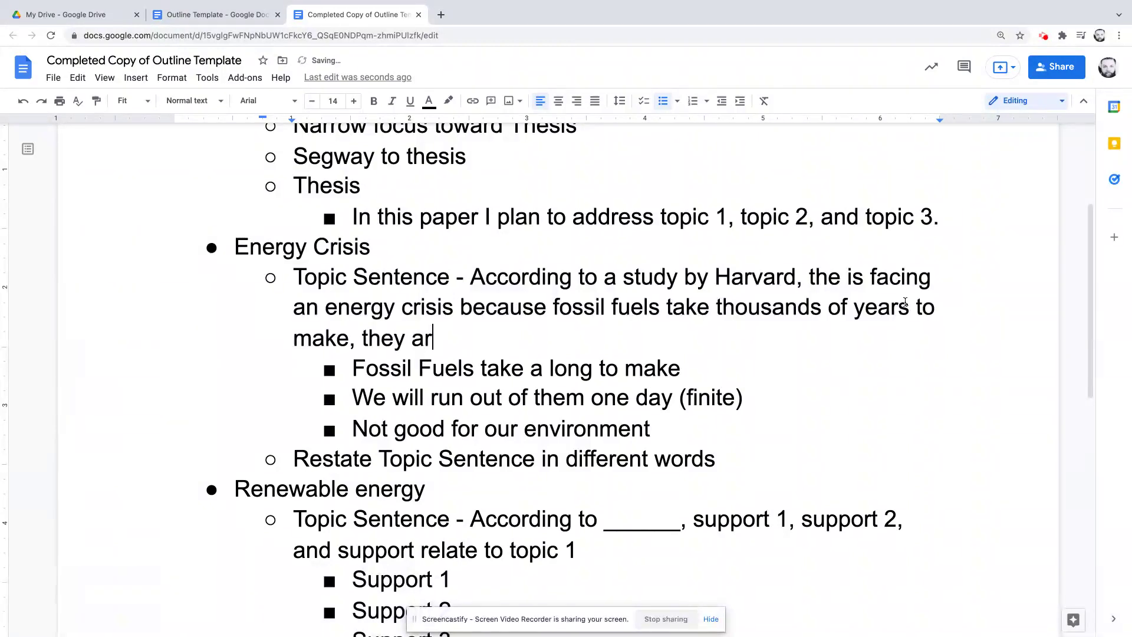
{"action": "type", "text": "e finite"}
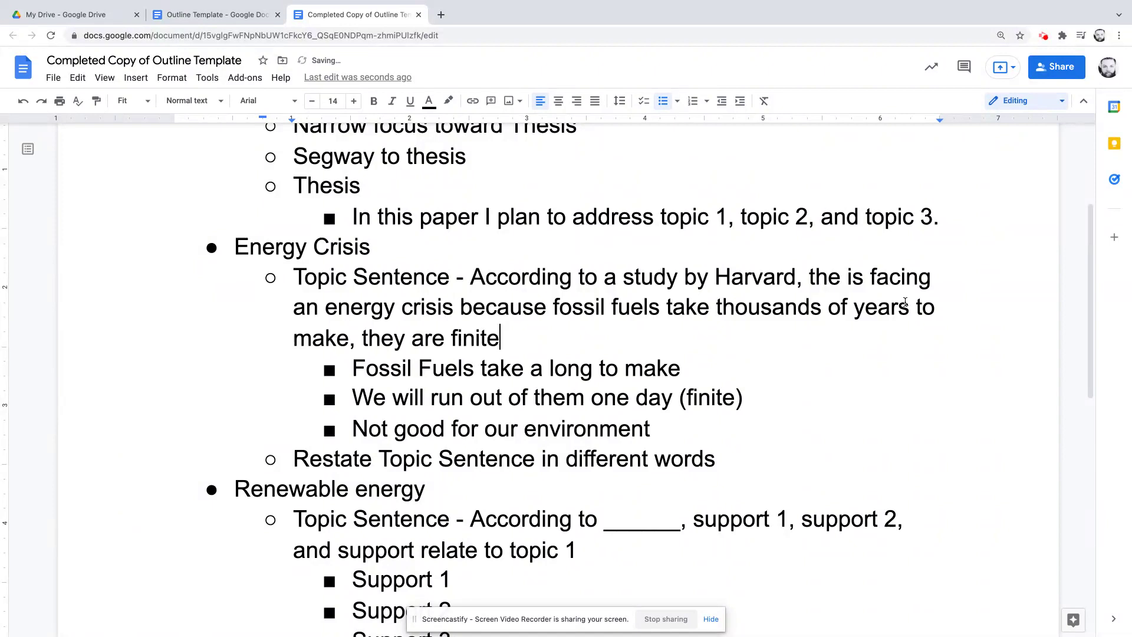
{"action": "type", "text": ","}
{"action": "key", "text": "BackSpace"}
{"action": "type", "text": ","}
{"action": "key", "text": "BackSpace"}
{"action": "key", "text": "BackSpace"}
{"action": "type", "text": "and the use o"}
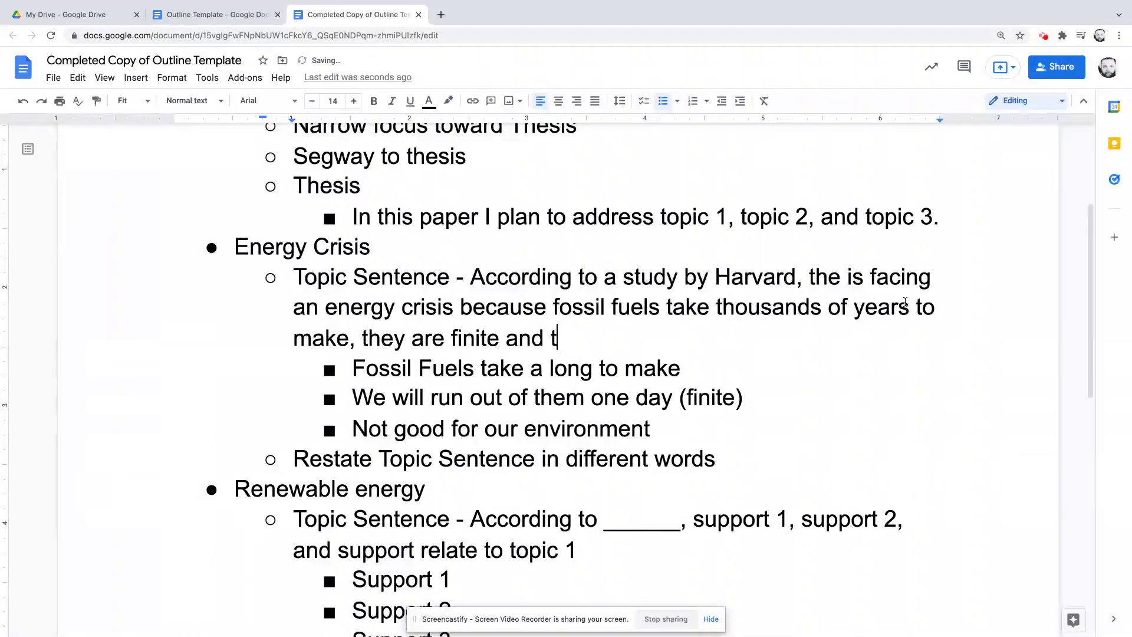